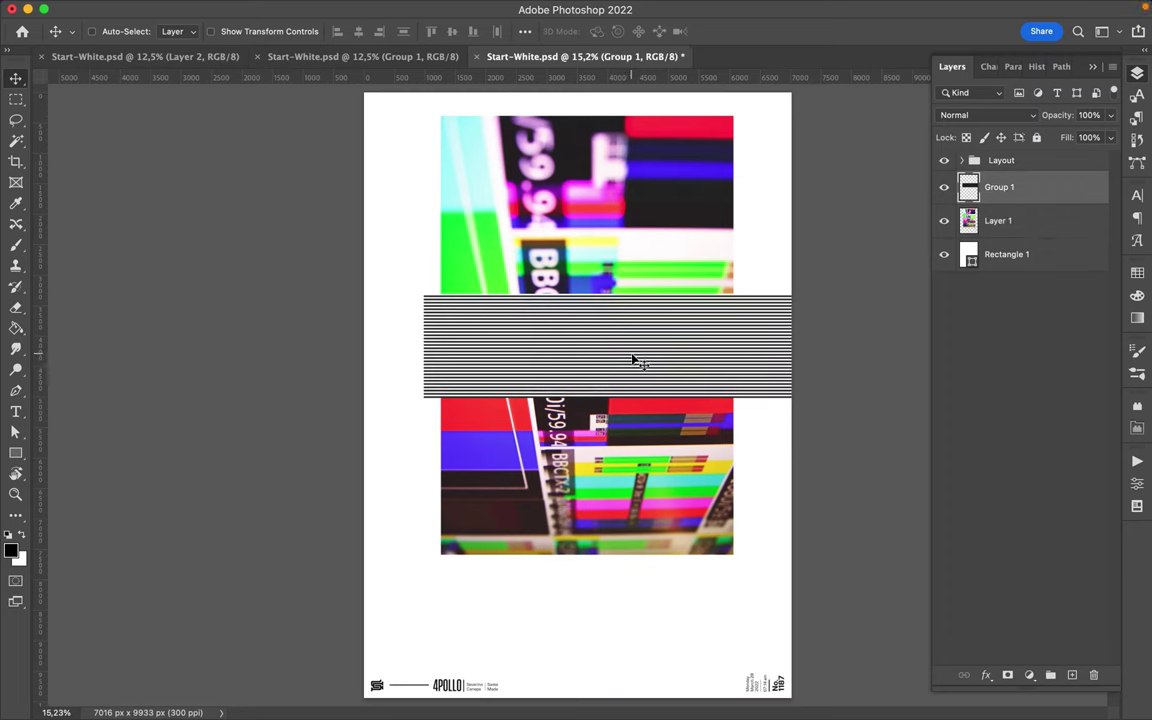
# Rotate the stripe band 90° to vertical, move it left, and duplicate the layers
pyautogui.moveTo(411, 283); pyautogui.dragTo(548, 298)
pyautogui.moveTo(586, 400); pyautogui.dragTo(458, 420)
pyautogui.press('Return')
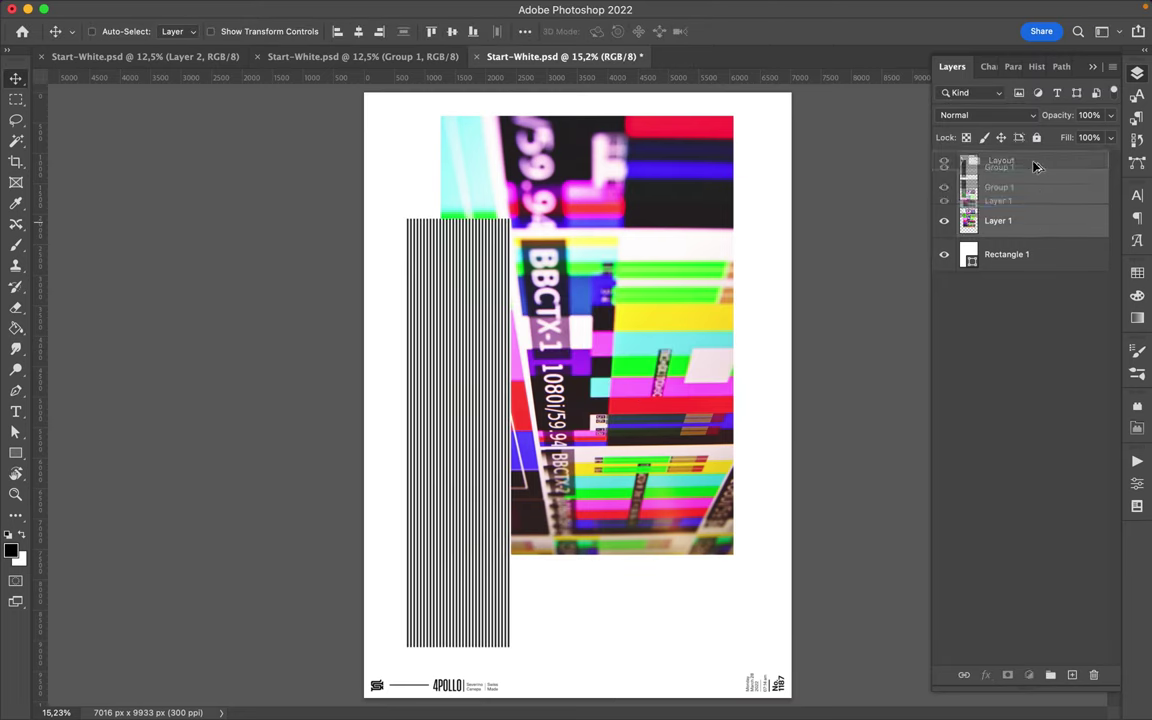
pyautogui.hotkey('ctrl', 'j')
# Cut the upper part of the stripes onto its own layer and move that block to the top right
pyautogui.press('m')
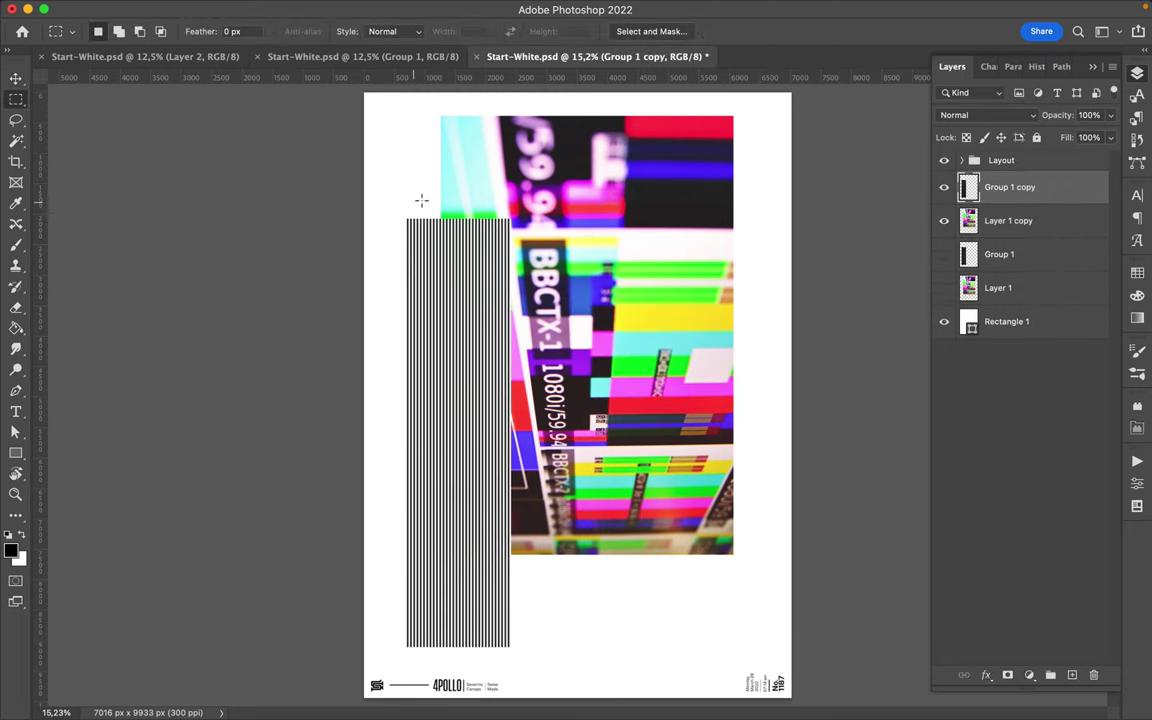
pyautogui.moveTo(420, 248)
pyautogui.mouseDown()
pyautogui.moveTo(510, 500)
pyautogui.moveTo(488, 483)
pyautogui.moveTo(717, 373)
pyautogui.mouseUp()
pyautogui.hotkey('ctrl', 'shift', 'j')
pyautogui.press('v')
pyautogui.keyDown('ctrl'); pyautogui.click(480, 601); pyautogui.keyUp('ctrl')
pyautogui.moveTo(480, 601); pyautogui.dragTo(480, 562)
# Trim the remaining stripes to a circle by inverting an elliptical selection, then nudge it up and right
pyautogui.press('m')
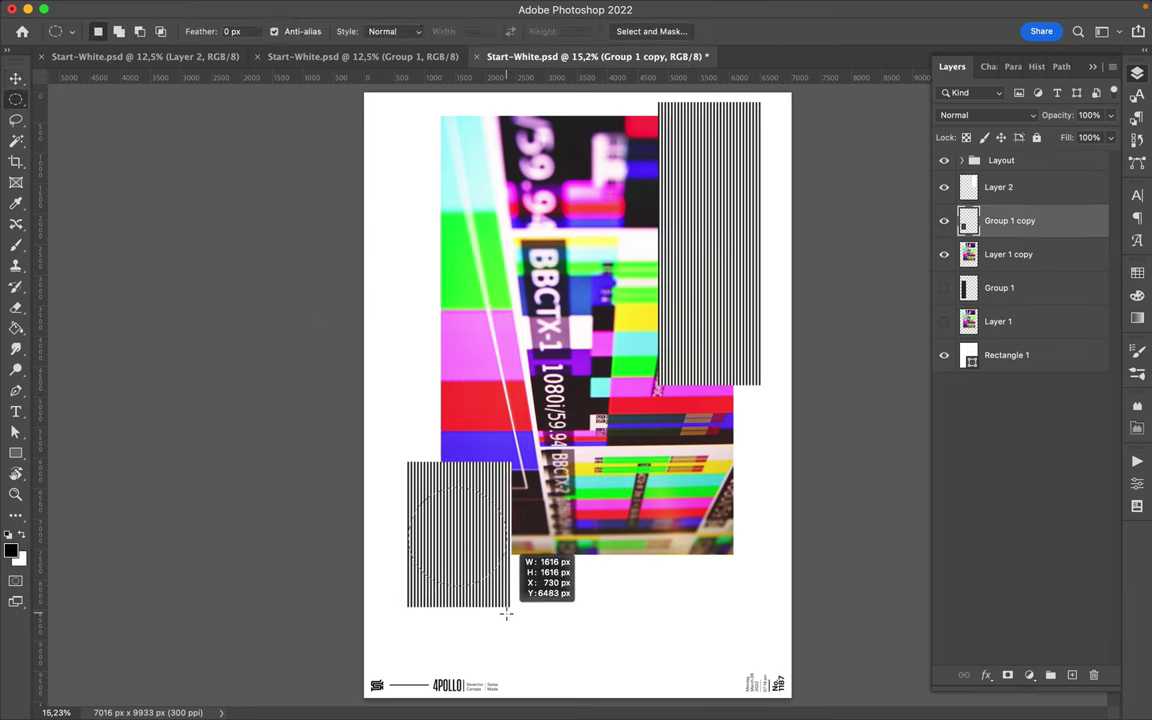
pyautogui.hotkey('ctrl', 'shift', 'i')
pyautogui.press('Delete')
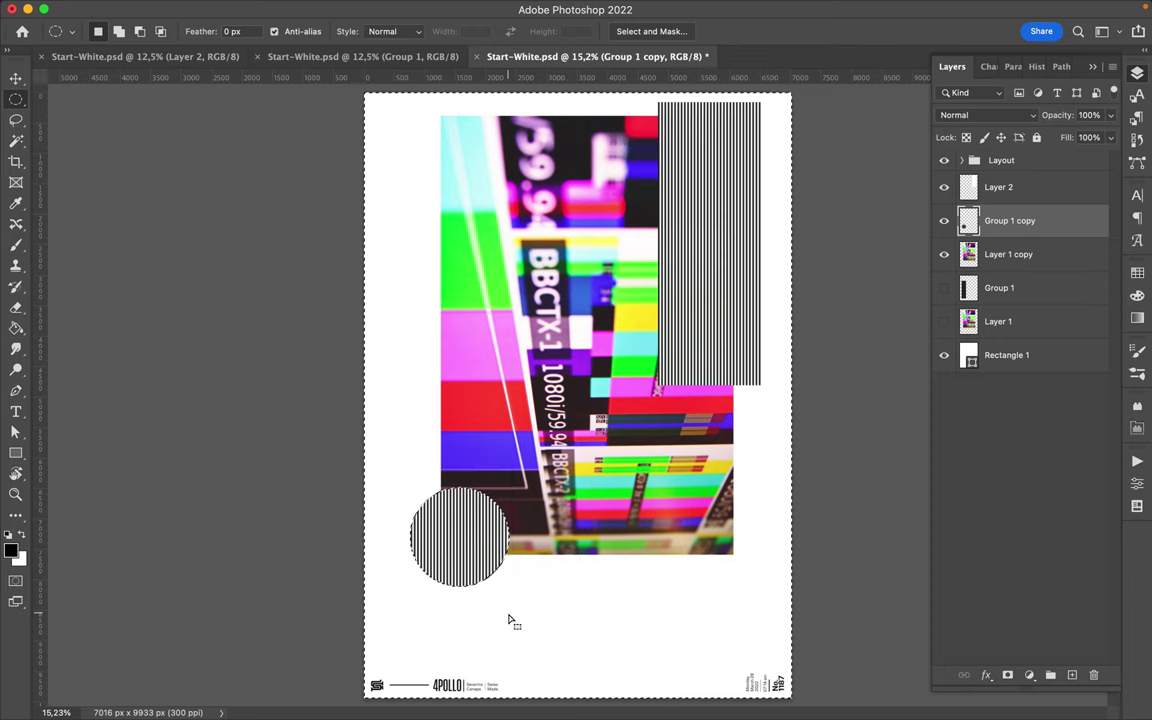
pyautogui.press('v')
pyautogui.moveTo(496, 549); pyautogui.dragTo(503, 537)
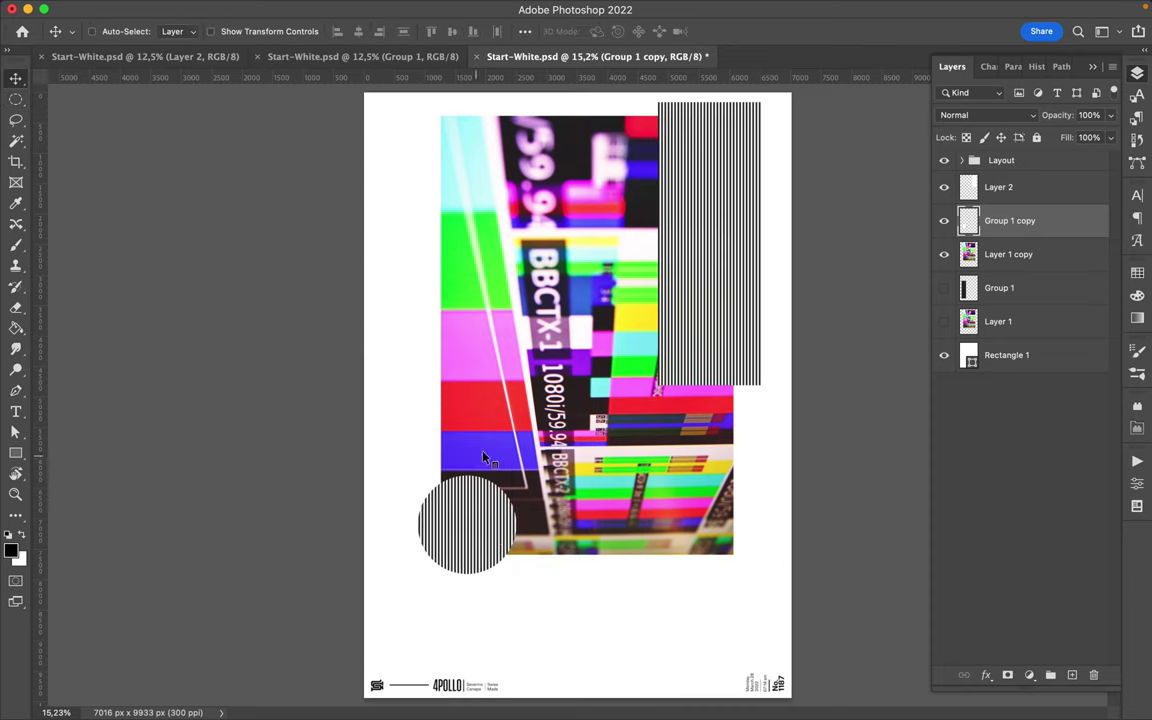
# Copy a lower-left TV-image area to a new layer, move it down-left, and raise it above the striped circle
pyautogui.keyDown('ctrl'); pyautogui.click(462, 483); pyautogui.keyUp('ctrl')
pyautogui.press('m')
pyautogui.moveTo(429, 444); pyautogui.dragTo(594, 543)
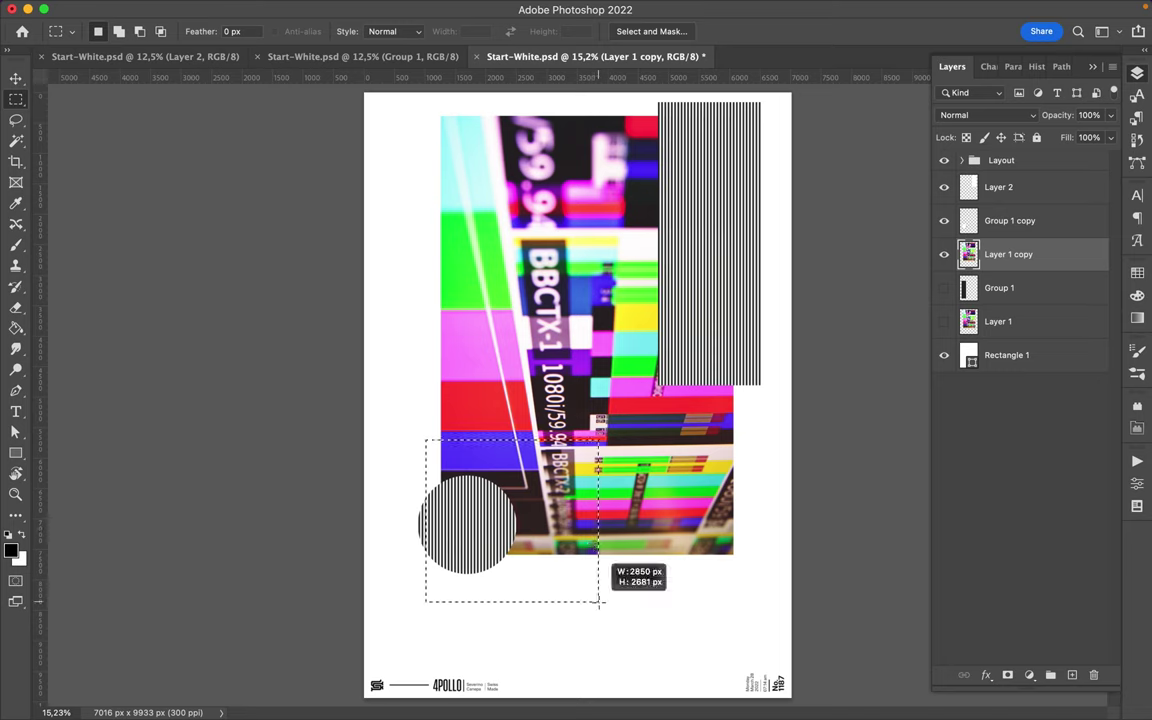
pyautogui.hotkey('ctrl', 'j')
pyautogui.press('v')
pyautogui.moveTo(568, 506)
pyautogui.mouseDown()
pyautogui.moveTo(447, 614)
pyautogui.moveTo(447, 568)
pyautogui.moveTo(460, 562)
pyautogui.mouseUp()
pyautogui.hotkey('ctrl', ']')
# Copy a tall TV-image strip to a new layer and place it over the right stripe block
pyautogui.moveTo(681, 334); pyautogui.dragTo(664, 311)
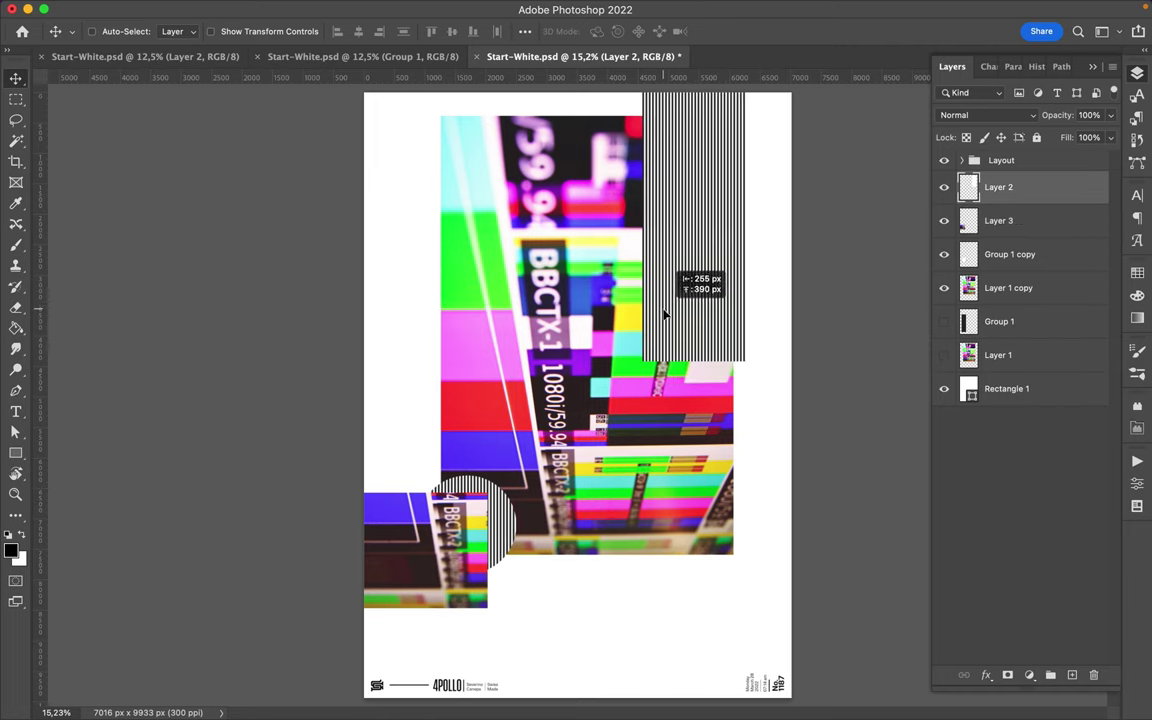
pyautogui.click(614, 337)
pyautogui.press('m')
pyautogui.moveTo(606, 430)
pyautogui.mouseDown()
pyautogui.moveTo(619, 461)
pyautogui.moveTo(664, 270)
pyautogui.mouseUp()
pyautogui.hotkey('ctrl', 'j')
pyautogui.press('v')
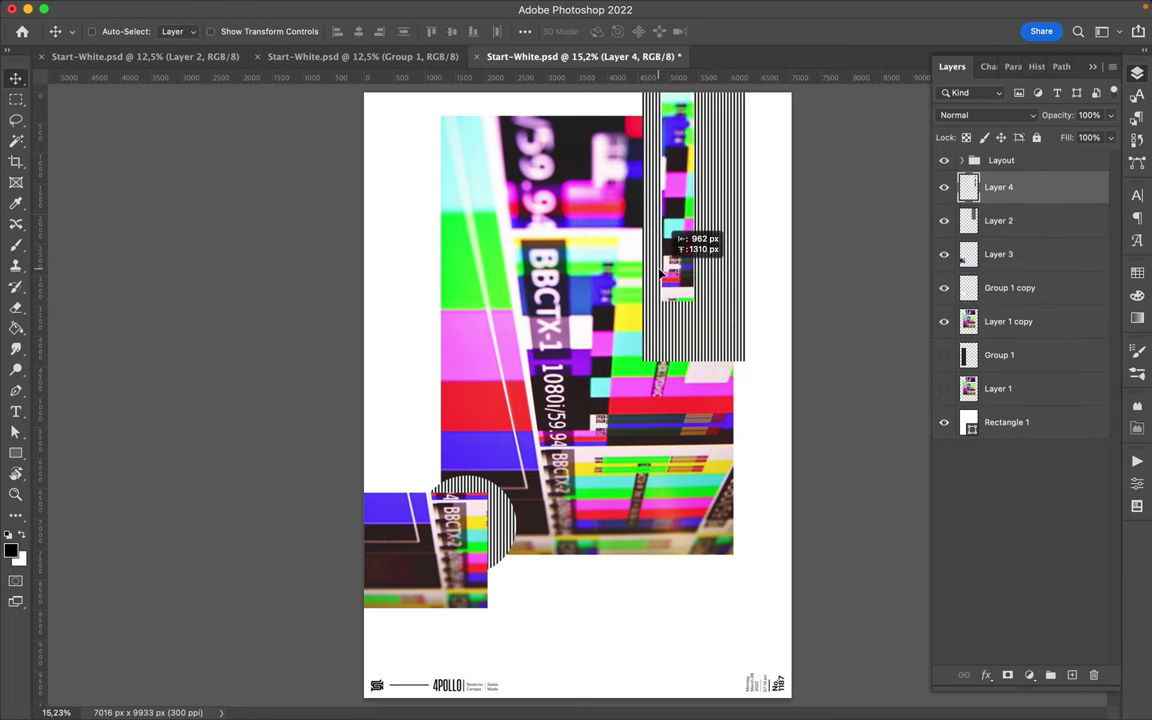
pyautogui.moveTo(1008, 321); pyautogui.dragTo(1040, 338)
pyautogui.click(371, 9)
pyautogui.moveTo(376, 216)
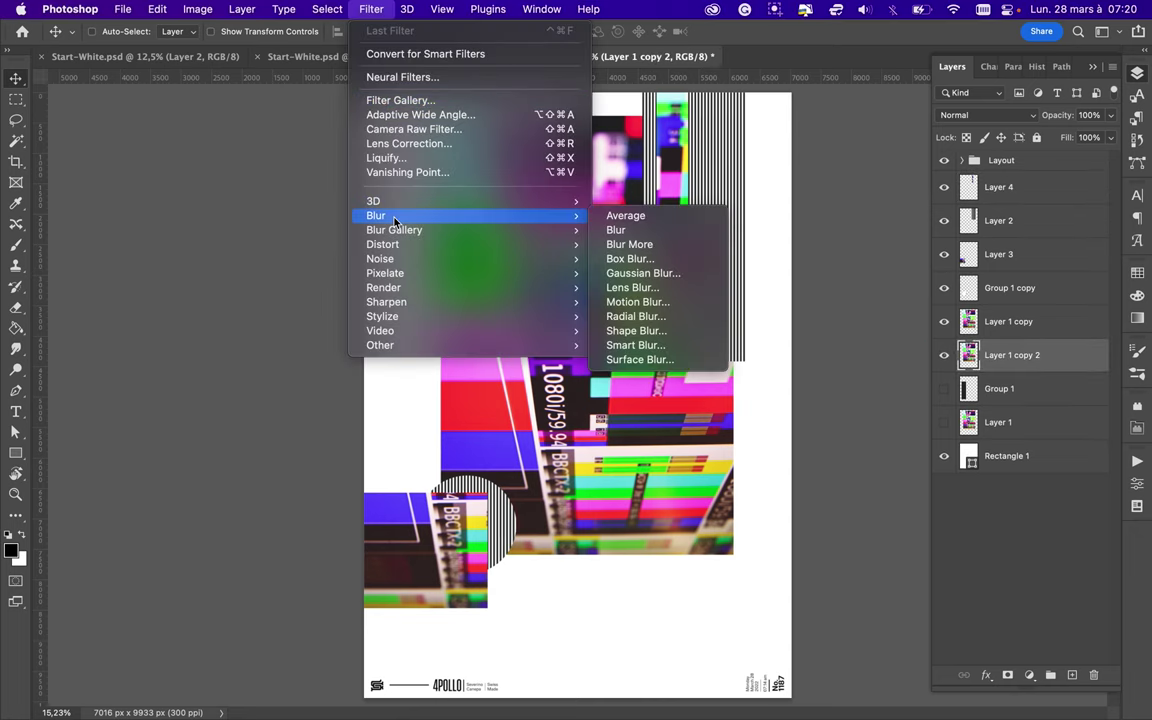
# Gaussian-blur the TV image copy and warp its bottom edge down into a bulge
pyautogui.click(694, 276)
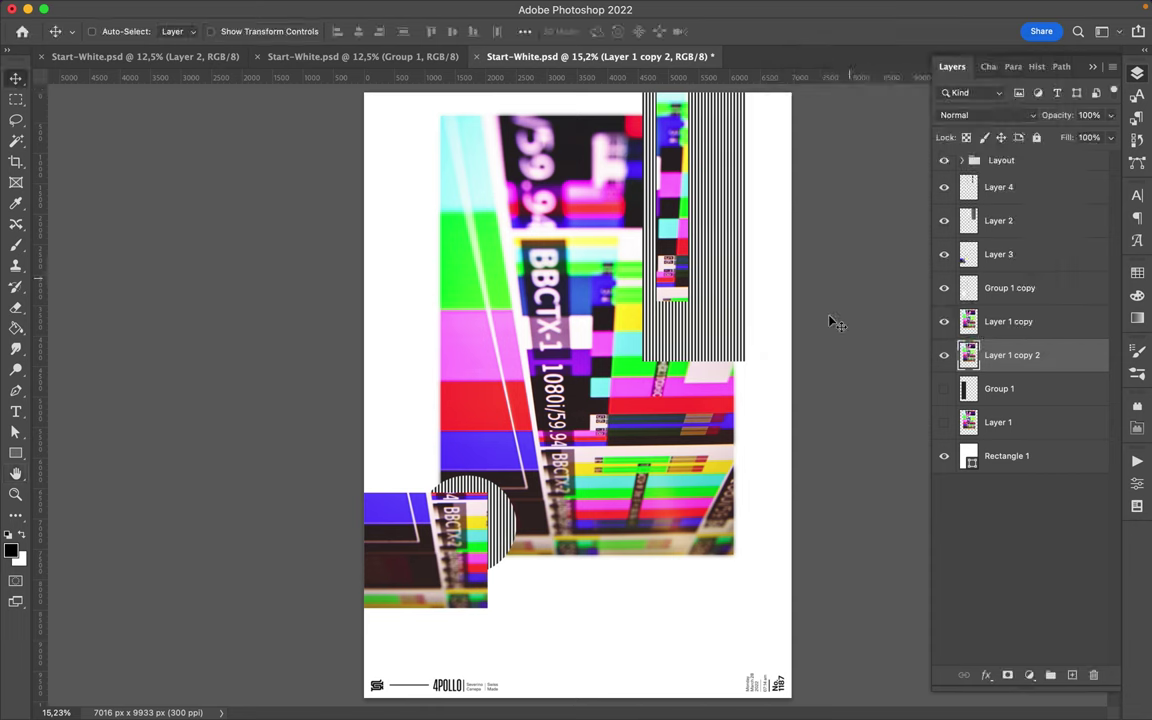
pyautogui.hotkey('ctrl', 't')
pyautogui.rightClick(717, 310)
pyautogui.click(745, 398)
pyautogui.moveTo(536, 560); pyautogui.dragTo(560, 608)
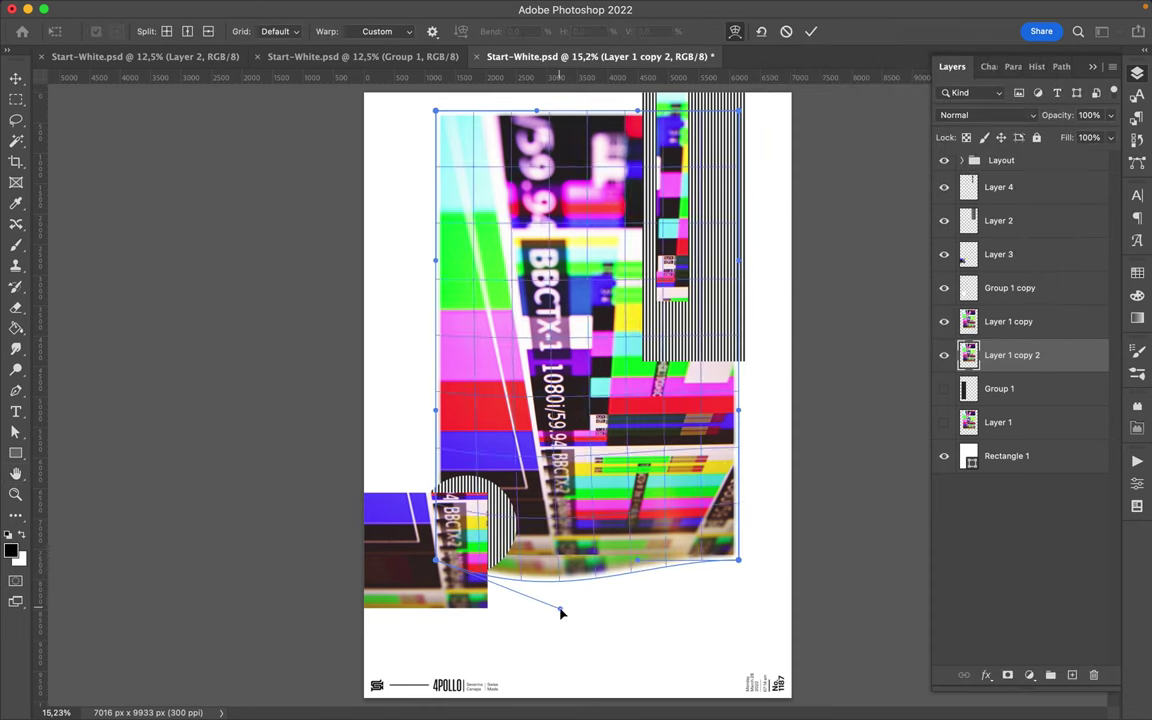
pyautogui.moveTo(637, 560); pyautogui.dragTo(667, 597)
pyautogui.press('Return')
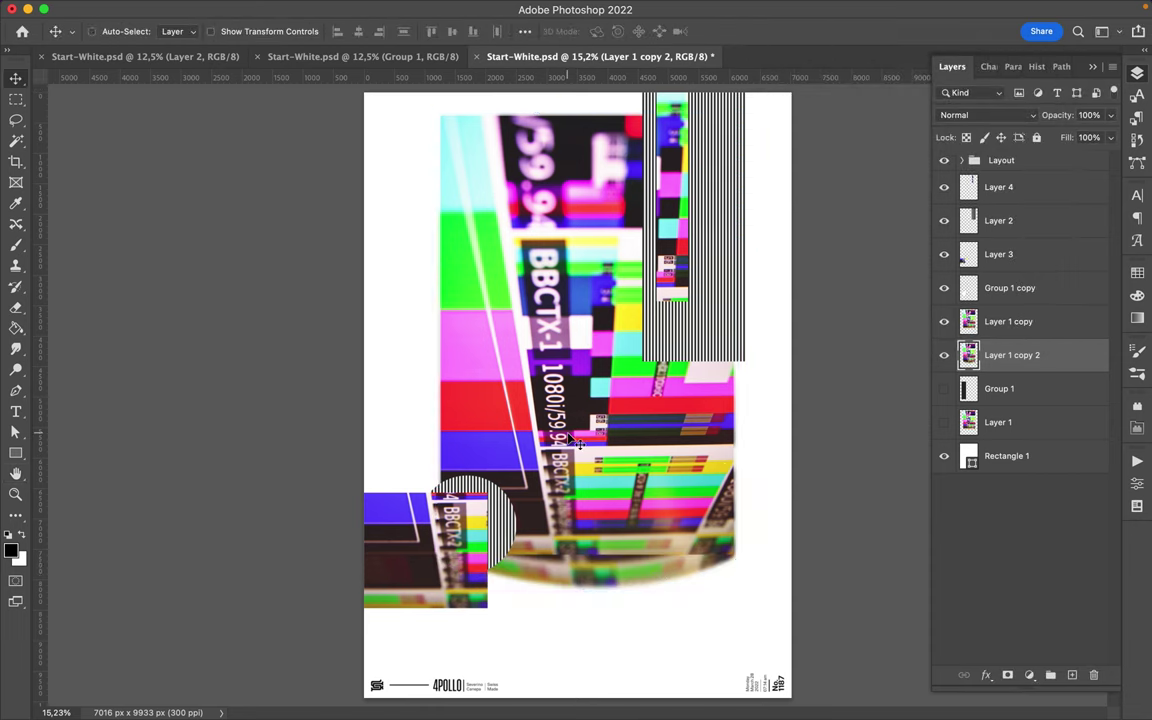
# Blur the copy again with a larger radius and warp its left, bottom and right edges into a rounded blob
pyautogui.click(371, 9)
pyautogui.click(630, 273)
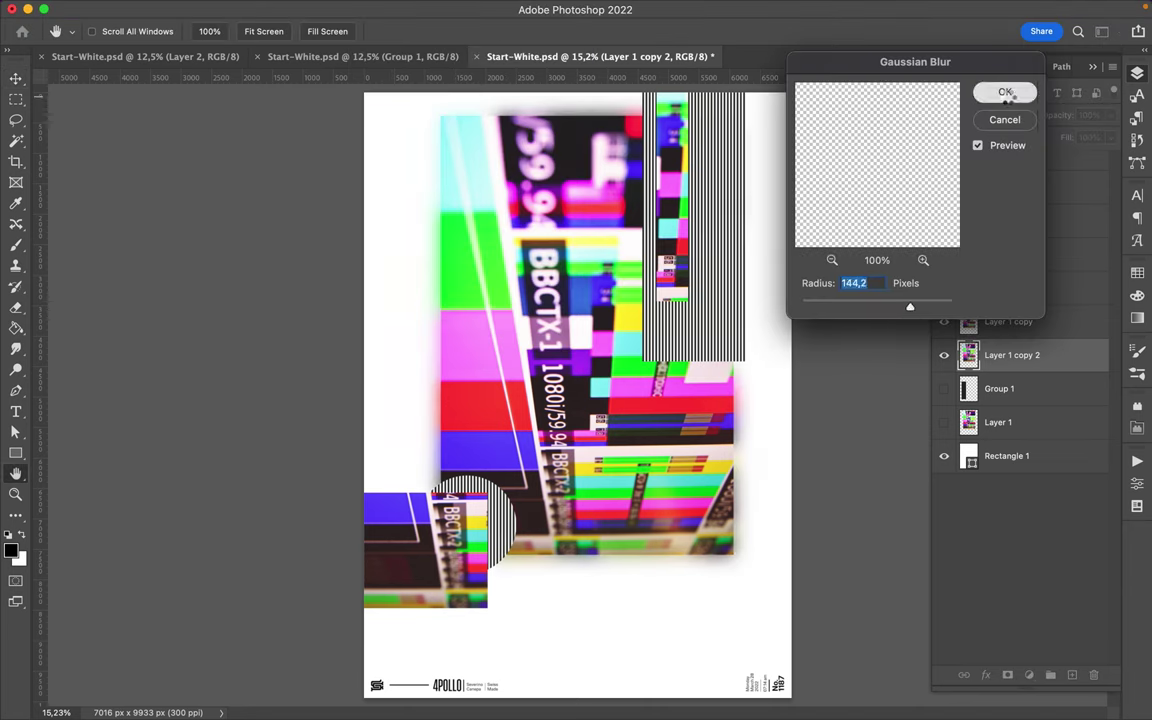
pyautogui.click(1005, 92)
pyautogui.rightClick(435, 280)
pyautogui.click(501, 440)
pyautogui.moveTo(433, 404)
pyautogui.mouseDown()
pyautogui.moveTo(450, 188)
pyautogui.moveTo(476, 185)
pyautogui.moveTo(473, 201)
pyautogui.moveTo(364, 333)
pyautogui.moveTo(528, 279)
pyautogui.mouseUp()
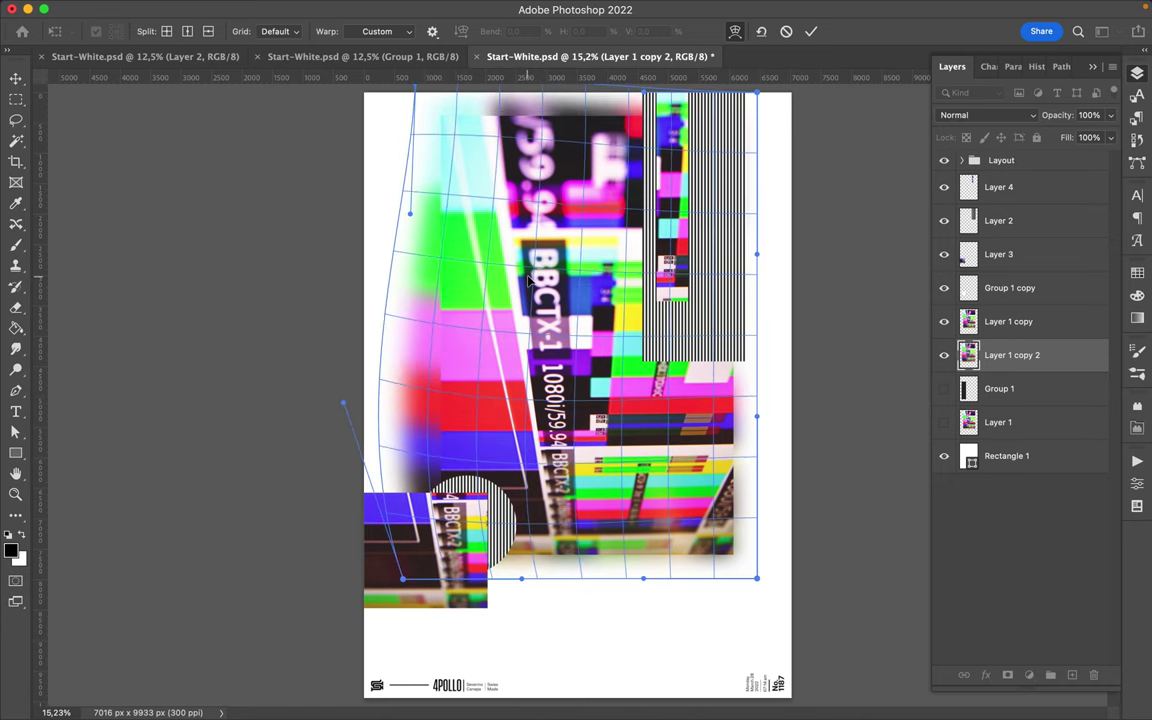
pyautogui.moveTo(530, 565)
pyautogui.mouseDown()
pyautogui.moveTo(576, 597)
pyautogui.moveTo(532, 589)
pyautogui.mouseUp()
pyautogui.moveTo(722, 385); pyautogui.dragTo(740, 385)
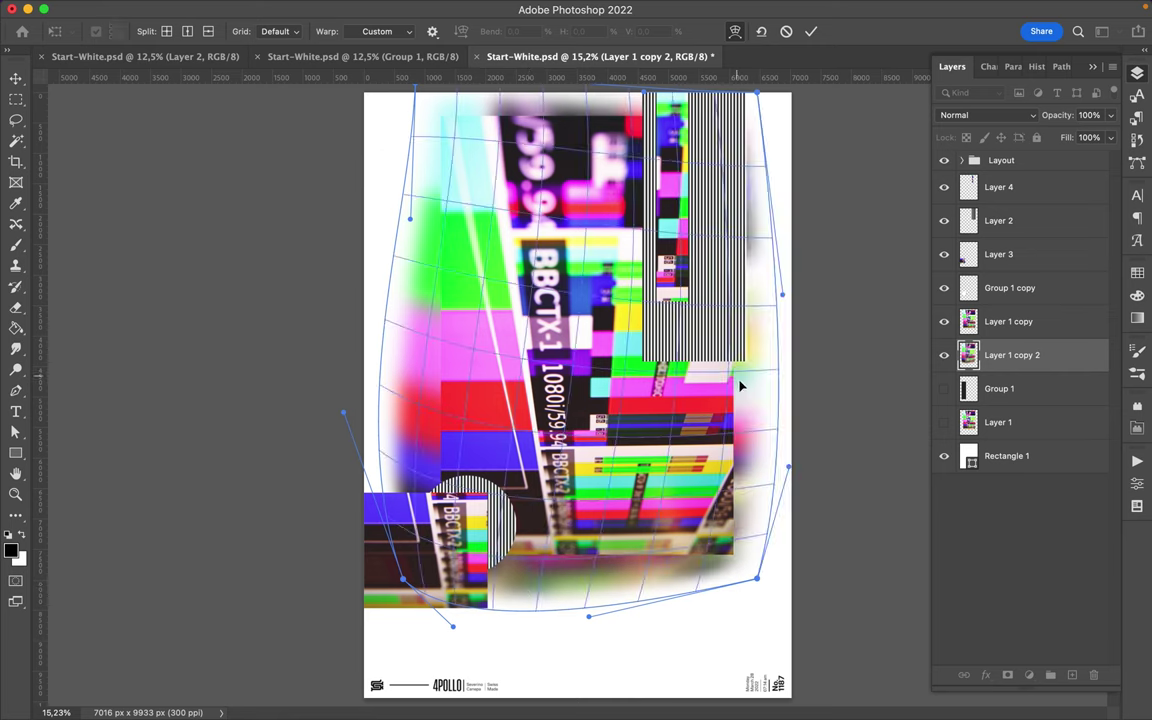
pyautogui.moveTo(757, 578); pyautogui.dragTo(702, 593)
pyautogui.moveTo(757, 92); pyautogui.dragTo(763, 119)
pyautogui.moveTo(762, 289); pyautogui.dragTo(757, 291)
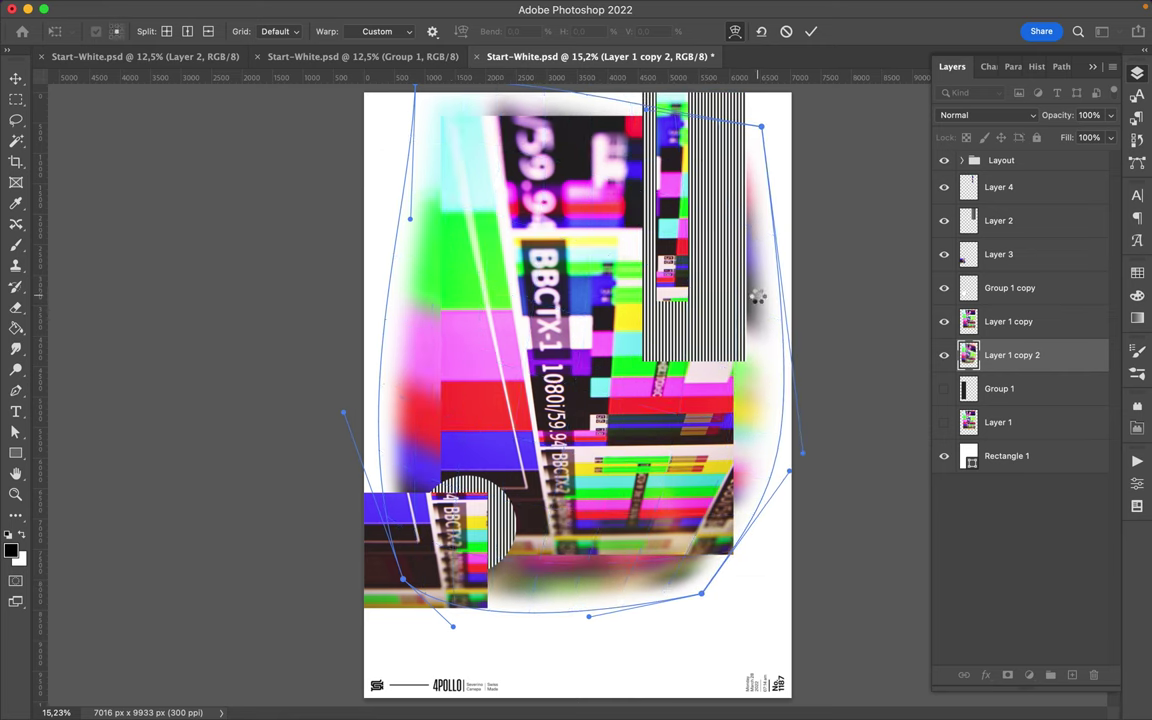
pyautogui.press('Return')
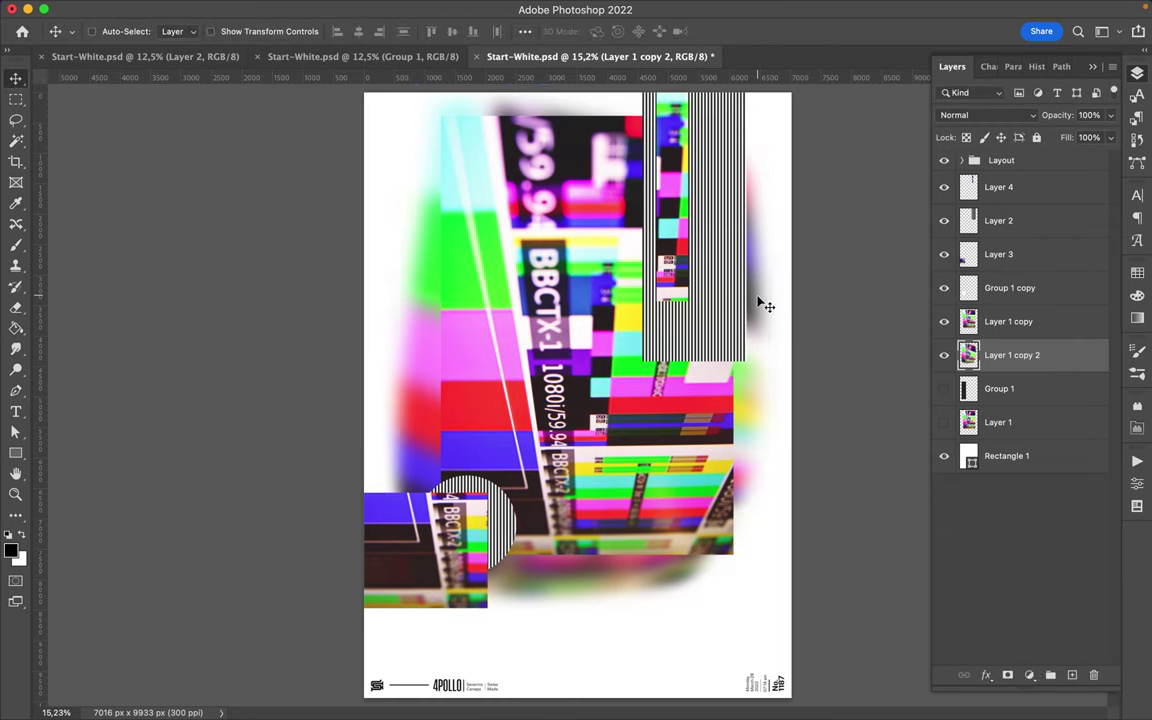
# Draw a thin white vertical bar, move it to the left side, and raise it to the top of the layer stack
pyautogui.press('u')
pyautogui.click(177, 31)
pyautogui.moveTo(598, 186); pyautogui.dragTo(604, 420)
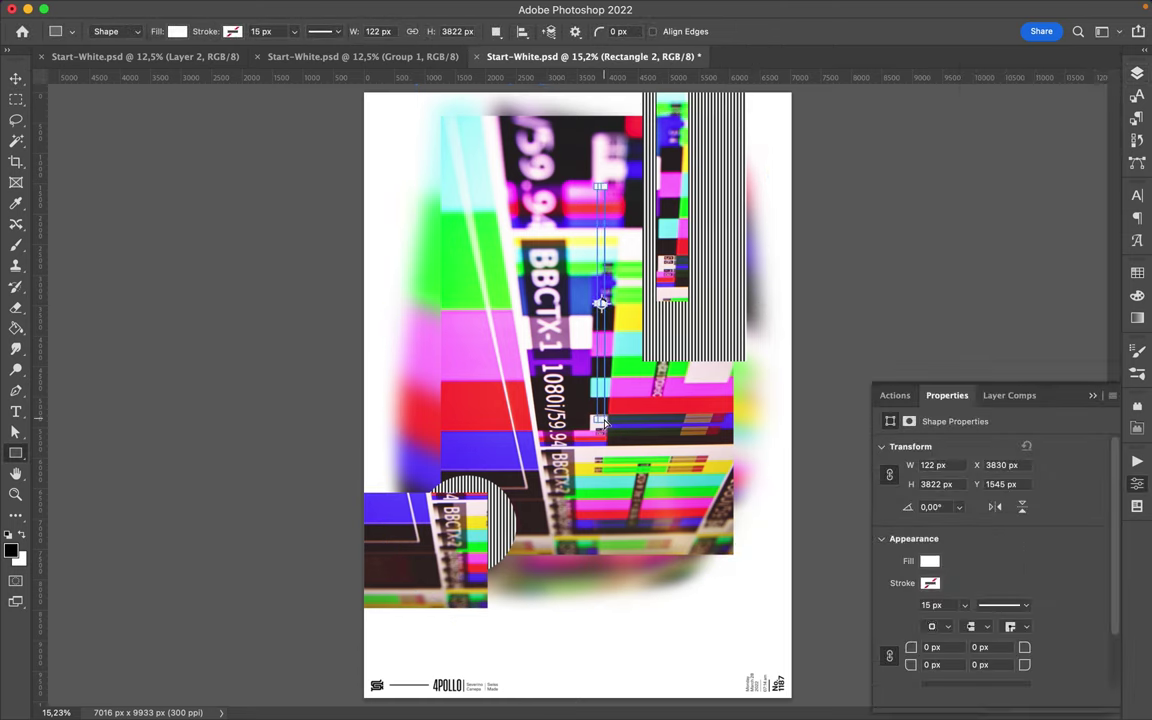
pyautogui.press('v')
pyautogui.moveTo(600, 300); pyautogui.dragTo(450, 260)
pyautogui.click(1137, 73)
pyautogui.moveTo(1007, 355); pyautogui.dragTo(1007, 187)
pyautogui.moveTo(456, 437); pyautogui.dragTo(484, 437)
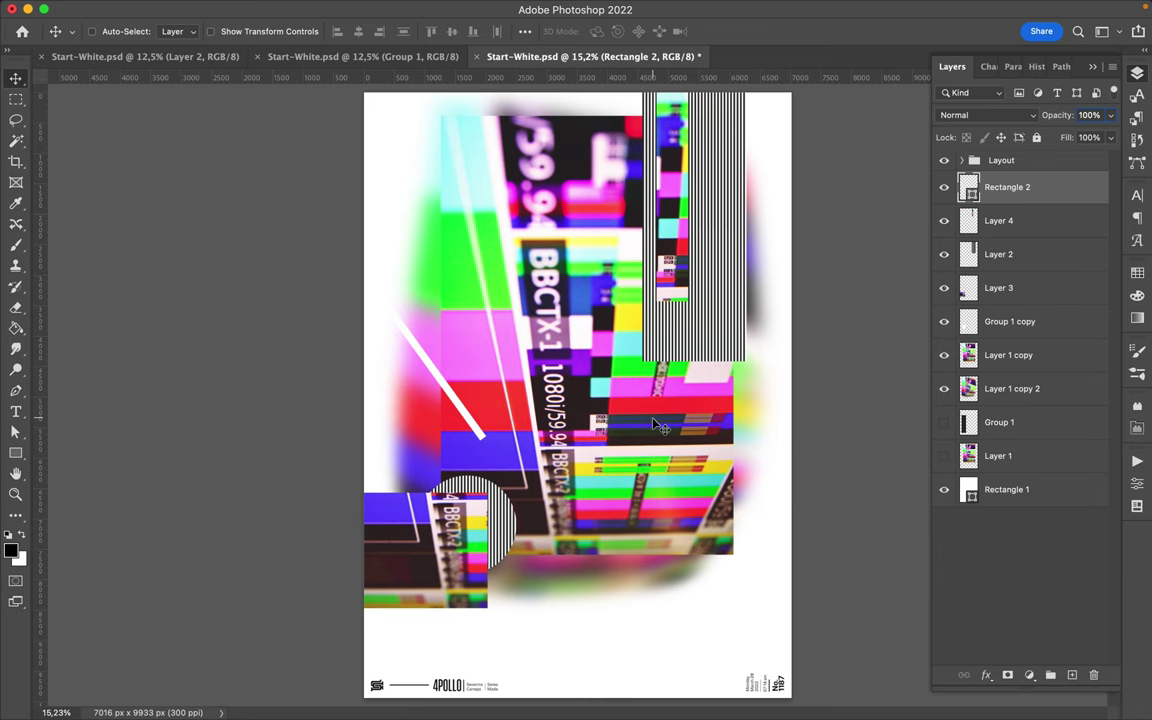
pyautogui.press('m')
pyautogui.moveTo(577, 449); pyautogui.dragTo(752, 578)
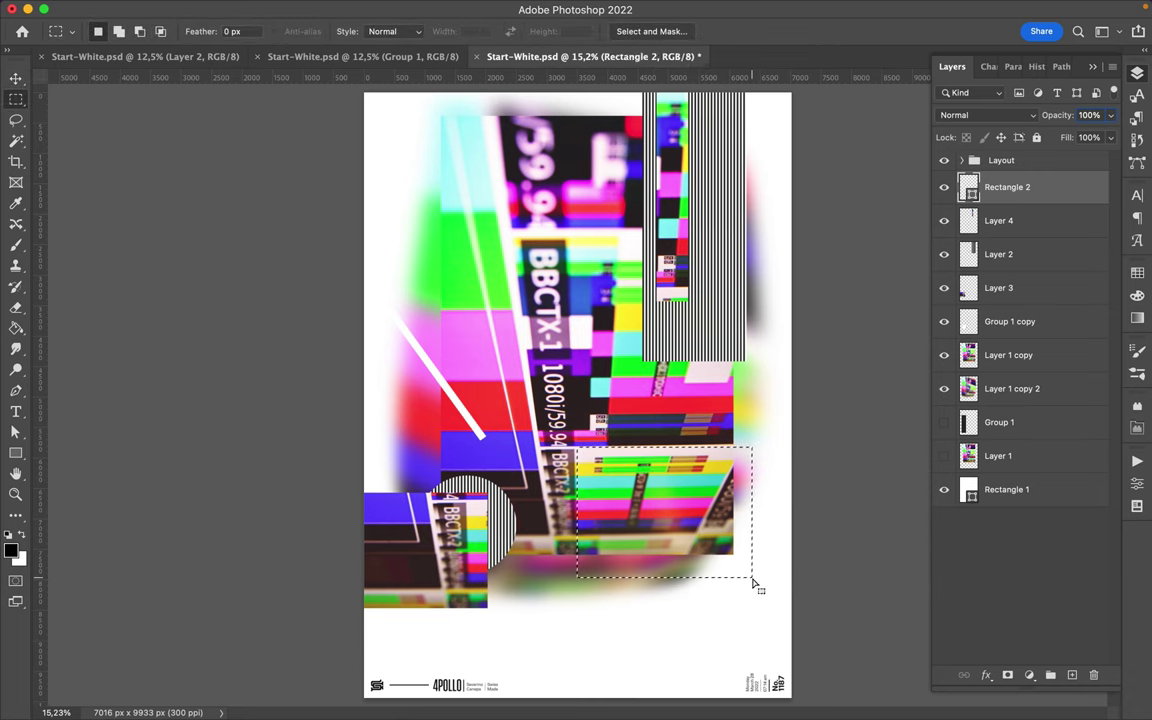
# Copy the lower-right TV fragment to a new layer, apply Mosaic pixelation, and rotate it vertical
pyautogui.click(1008, 355)
pyautogui.press('super+j')
pyautogui.press('v')
pyautogui.click(242, 9)
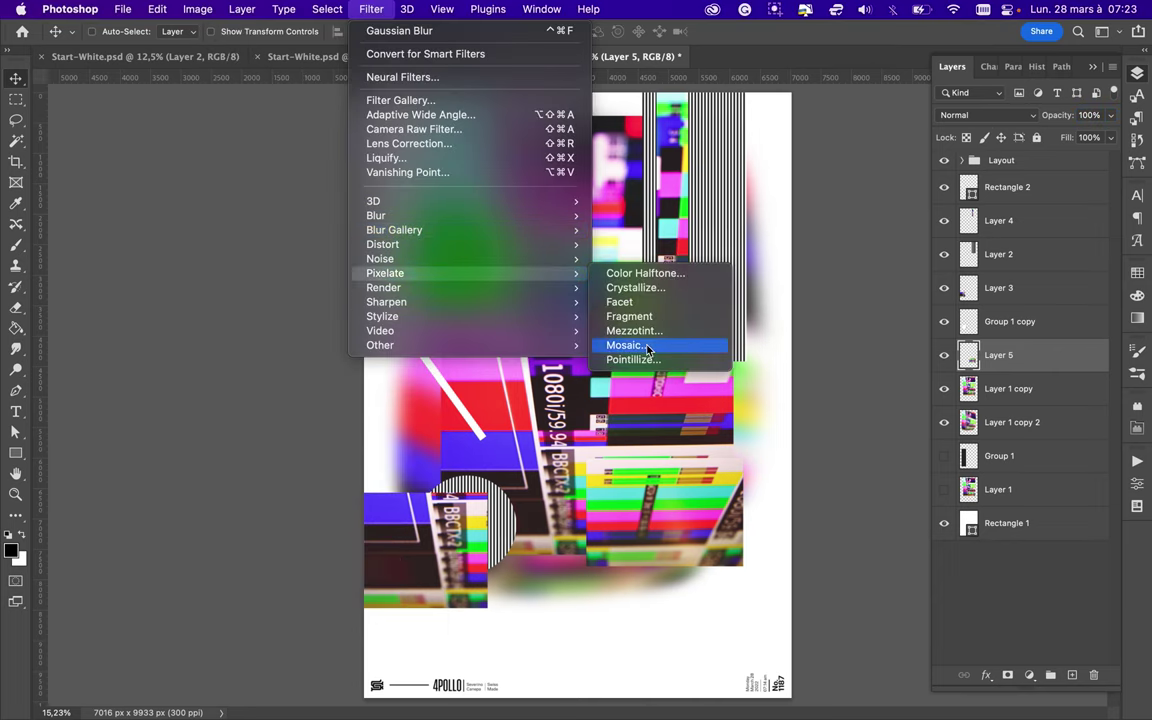
pyautogui.moveTo(385, 273)
pyautogui.click(640, 345)
pyautogui.press('Return')
pyautogui.hotkey('ctrl', 't')
pyautogui.moveTo(750, 572); pyautogui.dragTo(700, 380)
# Copy a thin strip of the mosaic to new layers, spread the copies, and stretch the last one taller
pyautogui.press('Return')
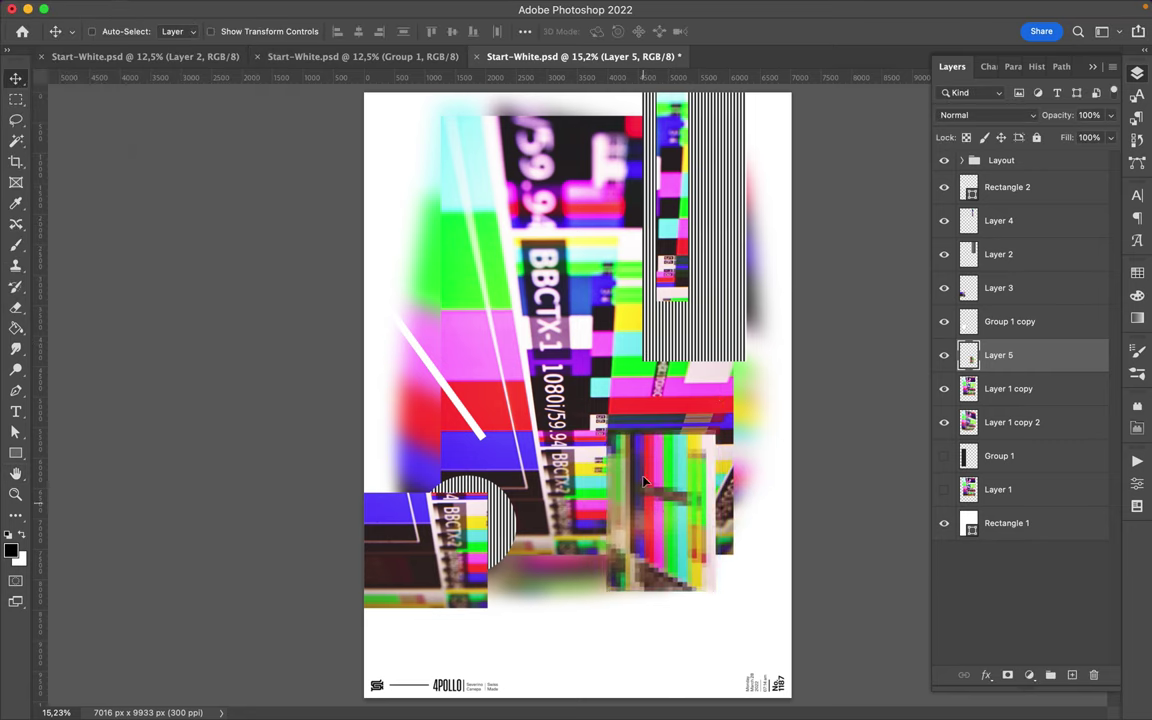
pyautogui.press('m')
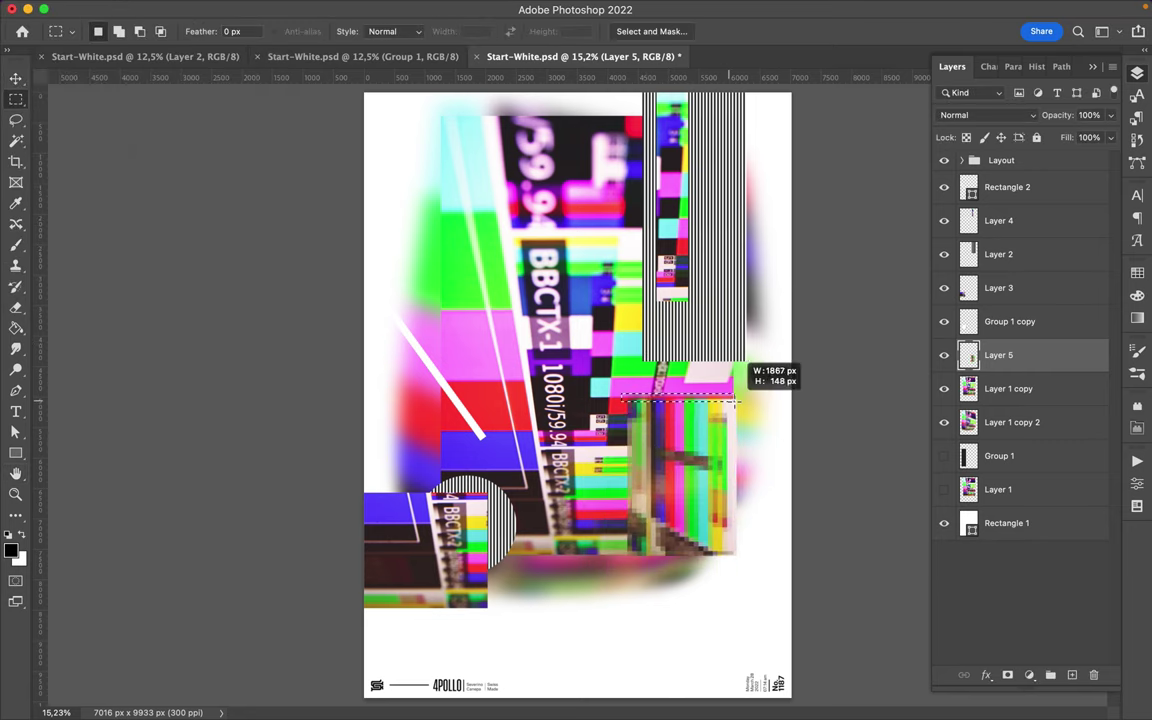
pyautogui.hotkey('ctrl', 'j')
pyautogui.press('v')
pyautogui.moveTo(651, 404)
pyautogui.mouseDown()
pyautogui.moveTo(727, 432)
pyautogui.moveTo(483, 337)
pyautogui.moveTo(452, 167)
pyautogui.moveTo(650, 290)
pyautogui.mouseUp()
pyautogui.hotkey('ctrl', 't')
pyautogui.press('Return')
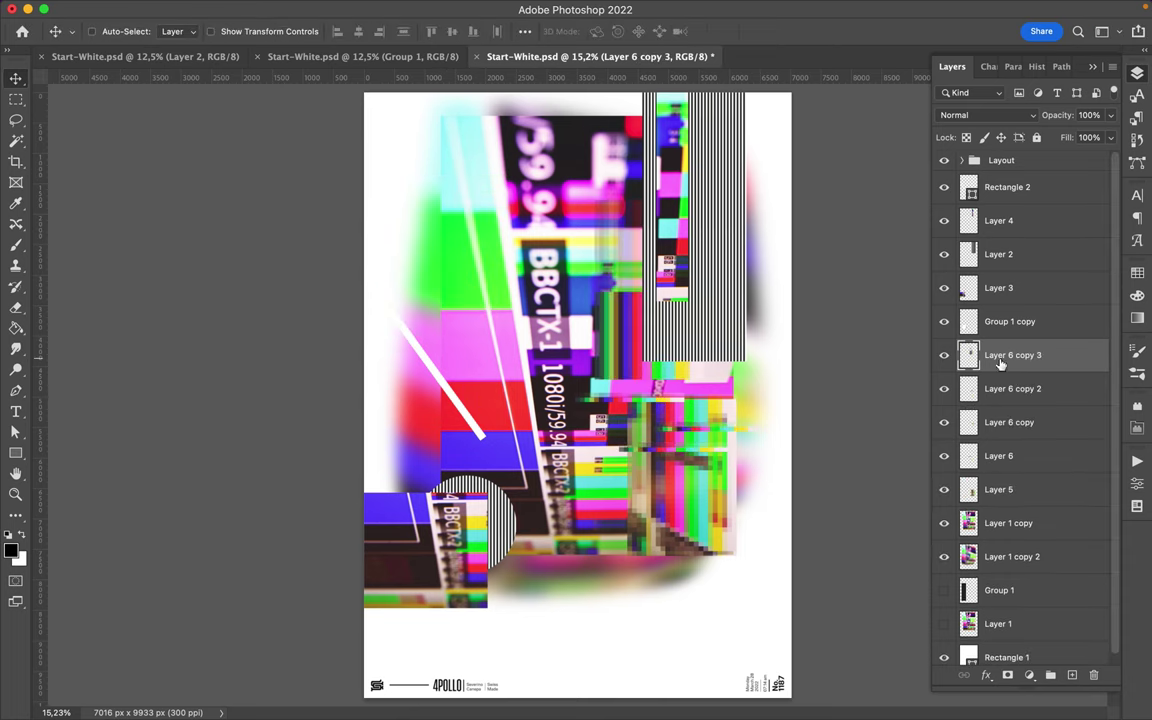
# Move Layer 6 copy 3 above Rectangle 2 and Layer 4 to the top, then draw a large white centre square
pyautogui.moveTo(1013, 355); pyautogui.dragTo(1013, 204)
pyautogui.moveTo(603, 261); pyautogui.dragTo(720, 268)
pyautogui.moveTo(1013, 220); pyautogui.dragTo(1013, 176)
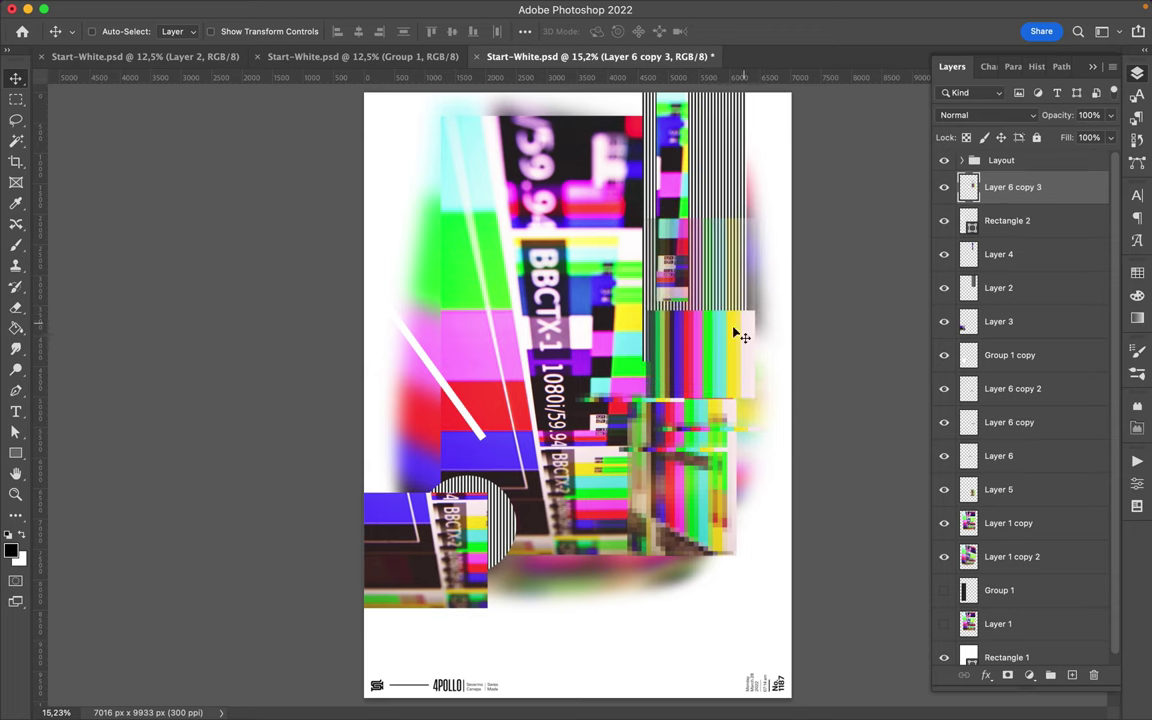
pyautogui.moveTo(1010, 254); pyautogui.dragTo(1012, 187)
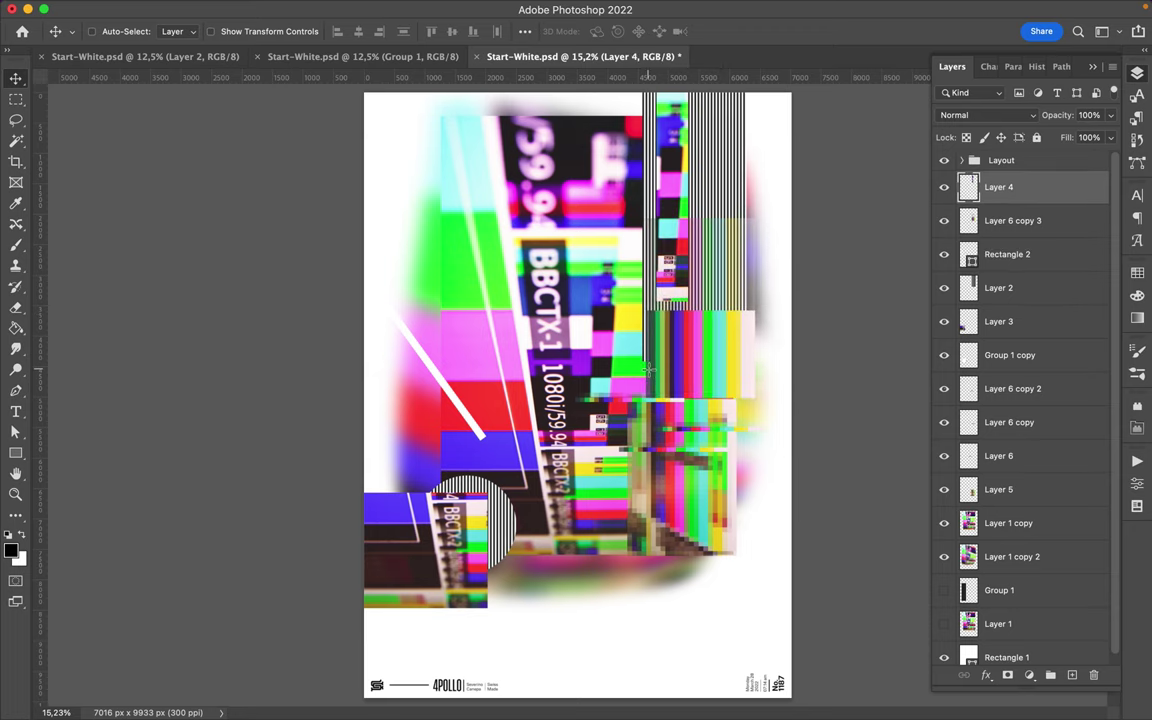
pyautogui.press('u')
pyautogui.moveTo(487, 268); pyautogui.dragTo(730, 508)
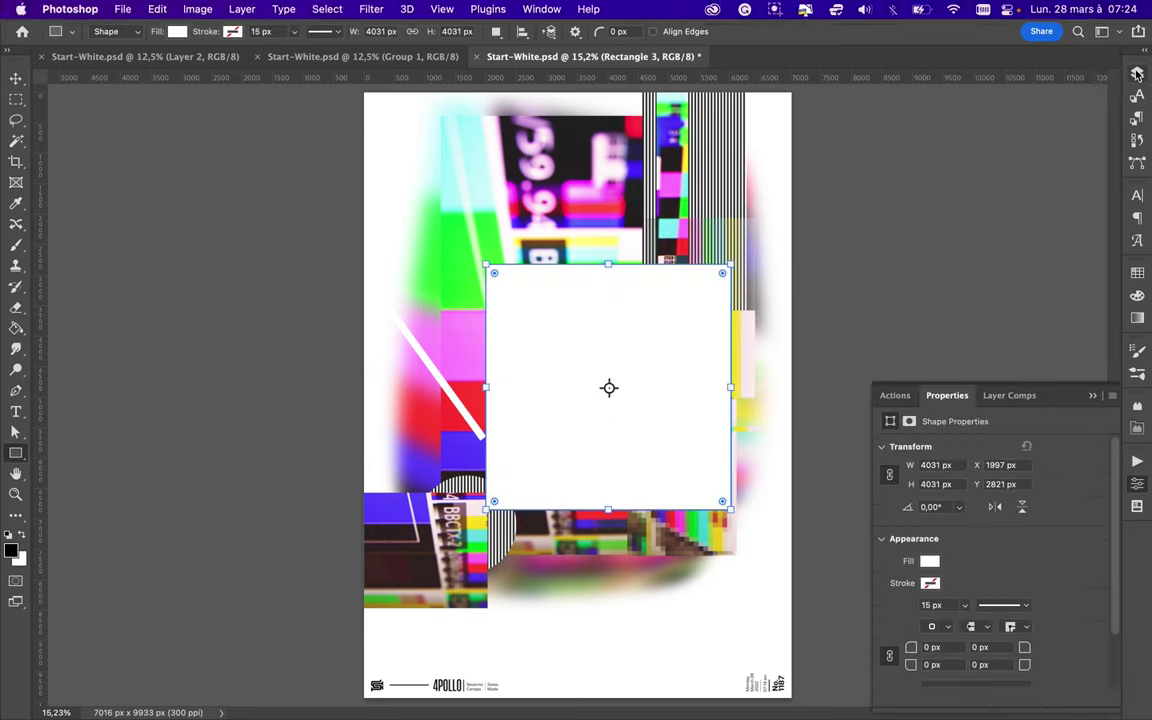
# Move the white square below Layer 5 and draw a tall black rectangle in the upper left
pyautogui.press('F7')
pyautogui.moveTo(1007, 187); pyautogui.dragTo(1049, 542)
pyautogui.press('v')
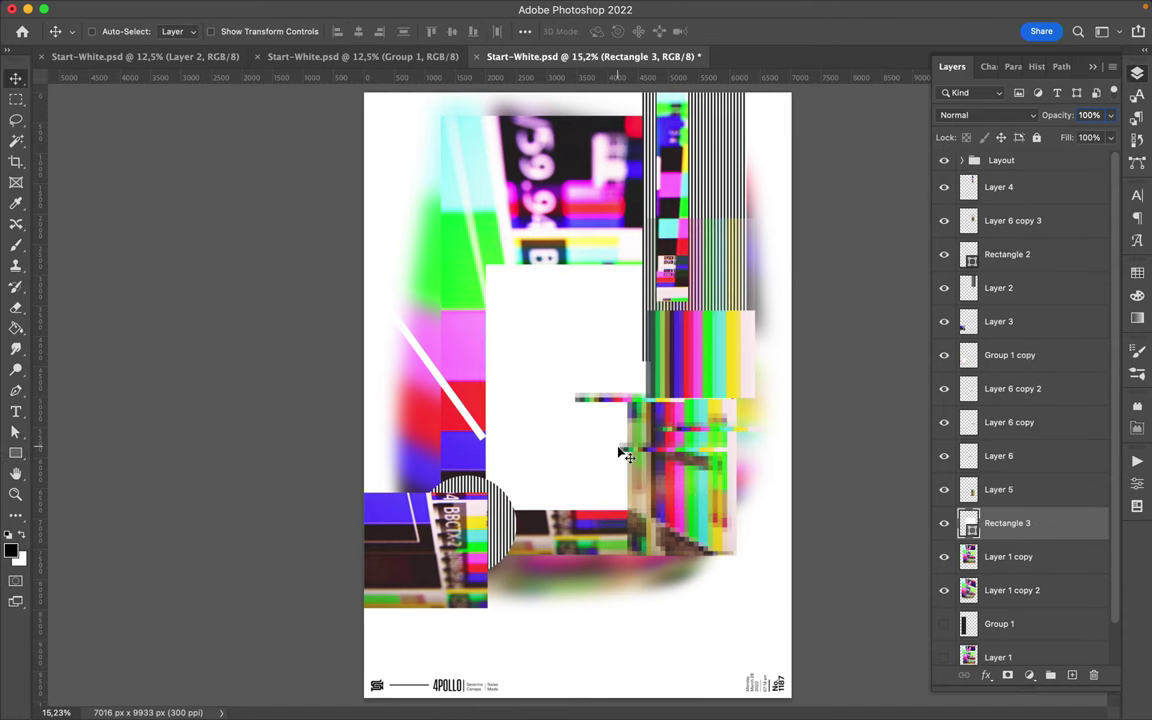
pyautogui.press('u')
pyautogui.moveTo(386, 166); pyautogui.dragTo(530, 366)
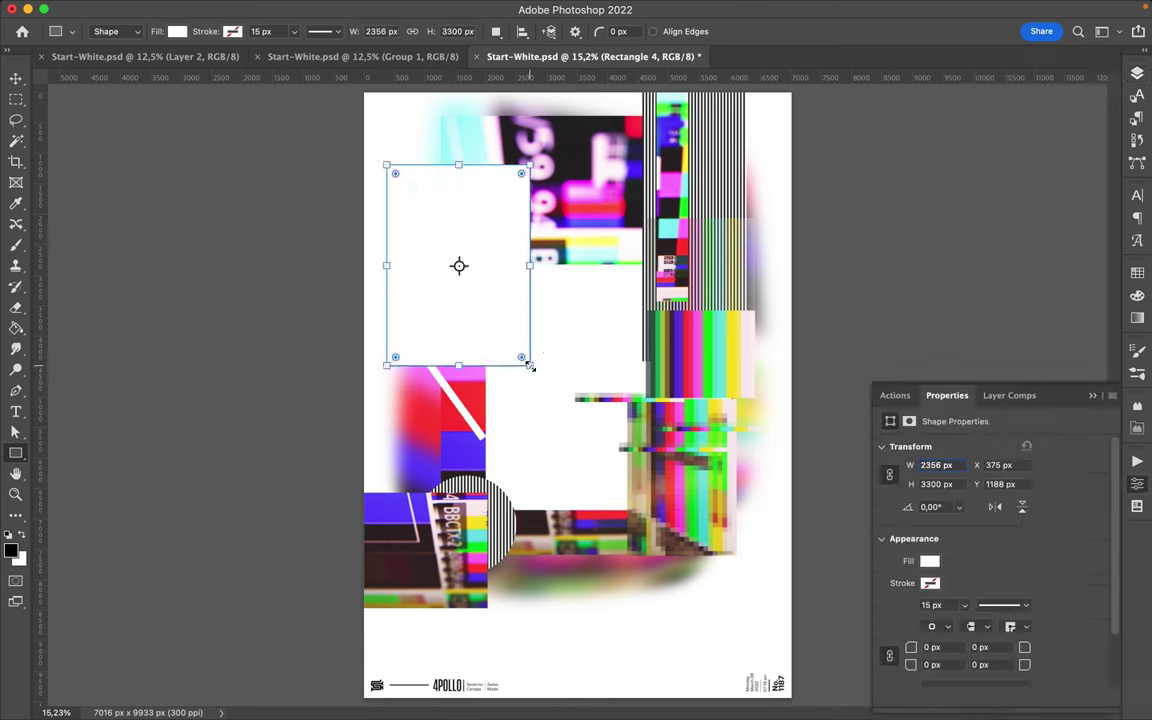
pyautogui.click(238, 31)
pyautogui.click(152, 117)
# Move the black rectangle below Layer 1 copy 2 and shift it slightly right
pyautogui.press('F7')
pyautogui.press('i')
pyautogui.press('u')
pyautogui.click(238, 31)
pyautogui.press('v')
pyautogui.moveTo(1007, 522); pyautogui.dragTo(1000, 572)
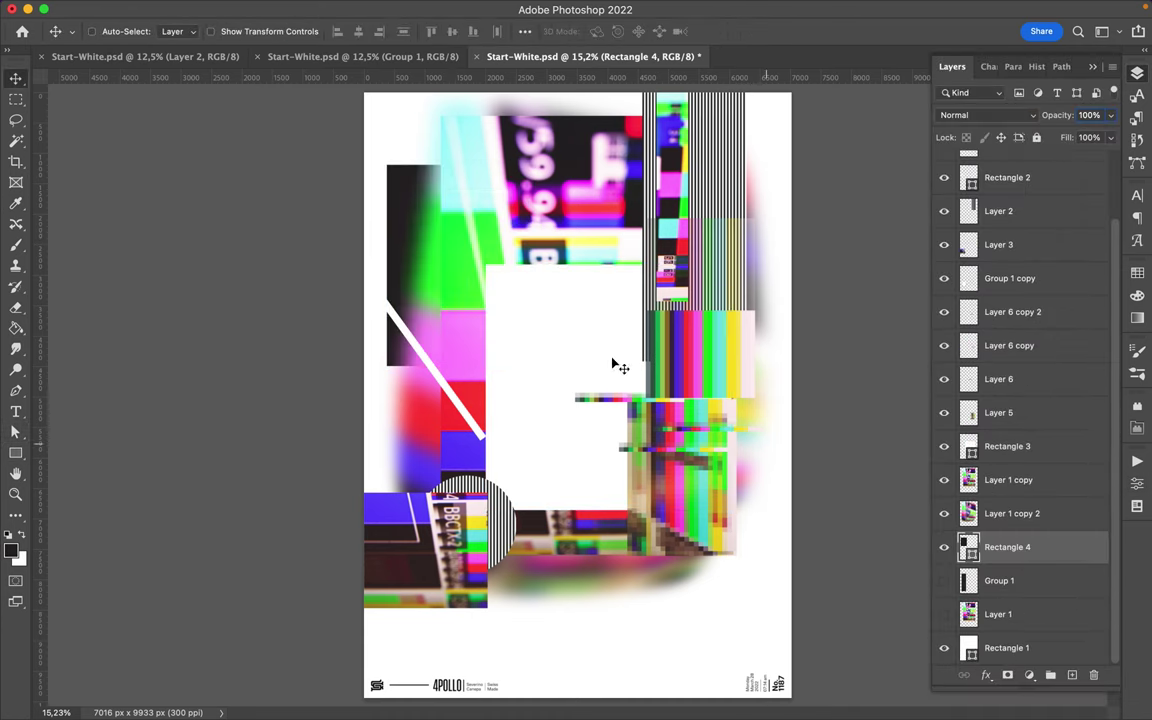
pyautogui.moveTo(406, 216); pyautogui.dragTo(392, 330)
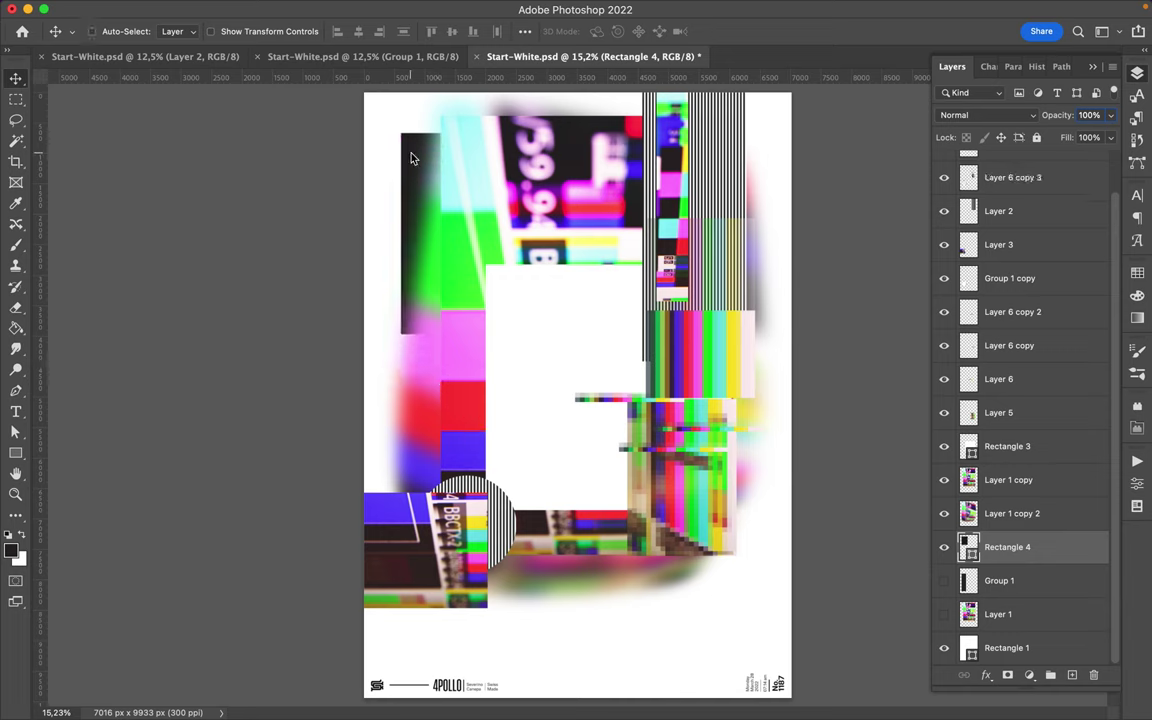
# Place a copy of the black rectangle above Rectangle 3 at the poster middle, squashed to half height
pyautogui.moveTo(420, 160); pyautogui.dragTo(715, 540)
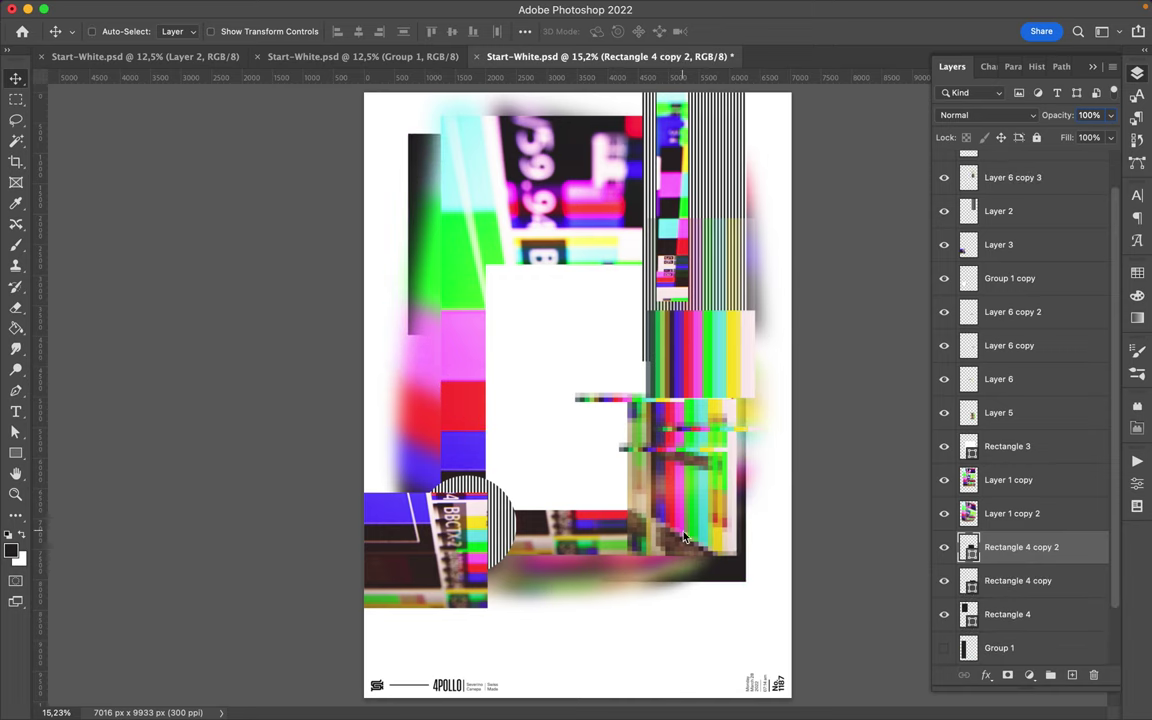
pyautogui.moveTo(1020, 547); pyautogui.dragTo(1067, 445)
pyautogui.moveTo(640, 540); pyautogui.dragTo(575, 428)
pyautogui.press('super+t')
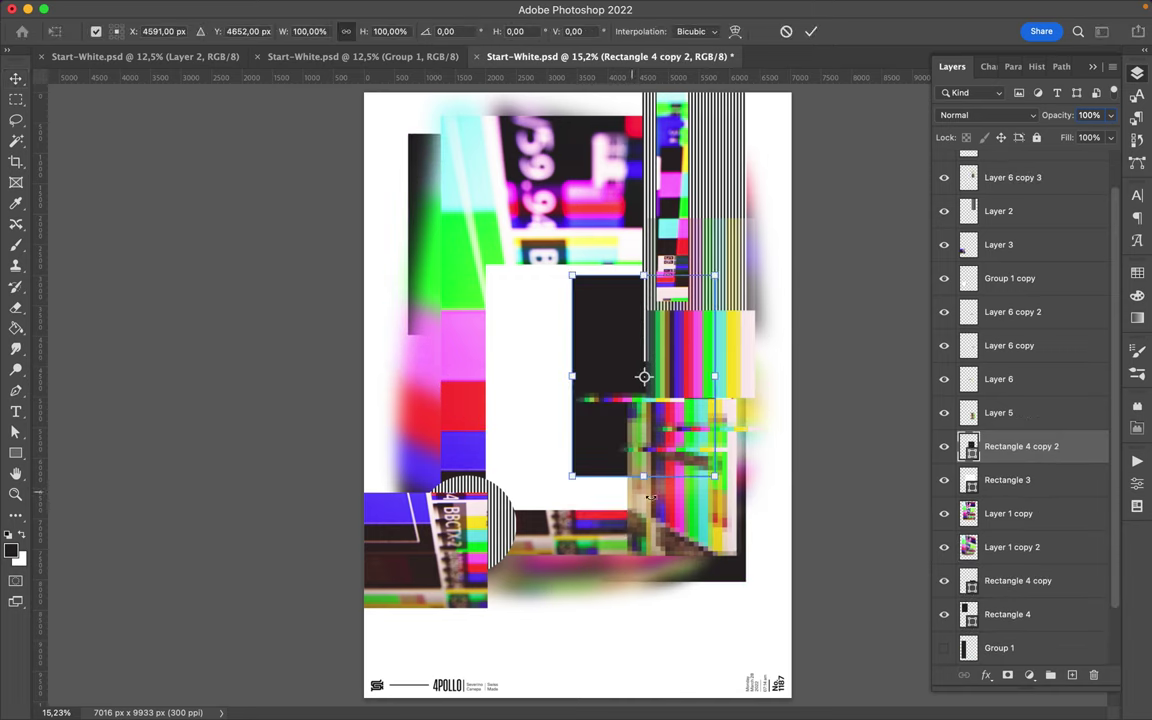
pyautogui.moveTo(643, 476); pyautogui.dragTo(646, 373)
pyautogui.press('Return')
pyautogui.moveTo(552, 325); pyautogui.dragTo(533, 330)
# Select the Layer 6 copy 3 strip and try copying a marquee area from it
pyautogui.click(616, 310)
pyautogui.press('m')
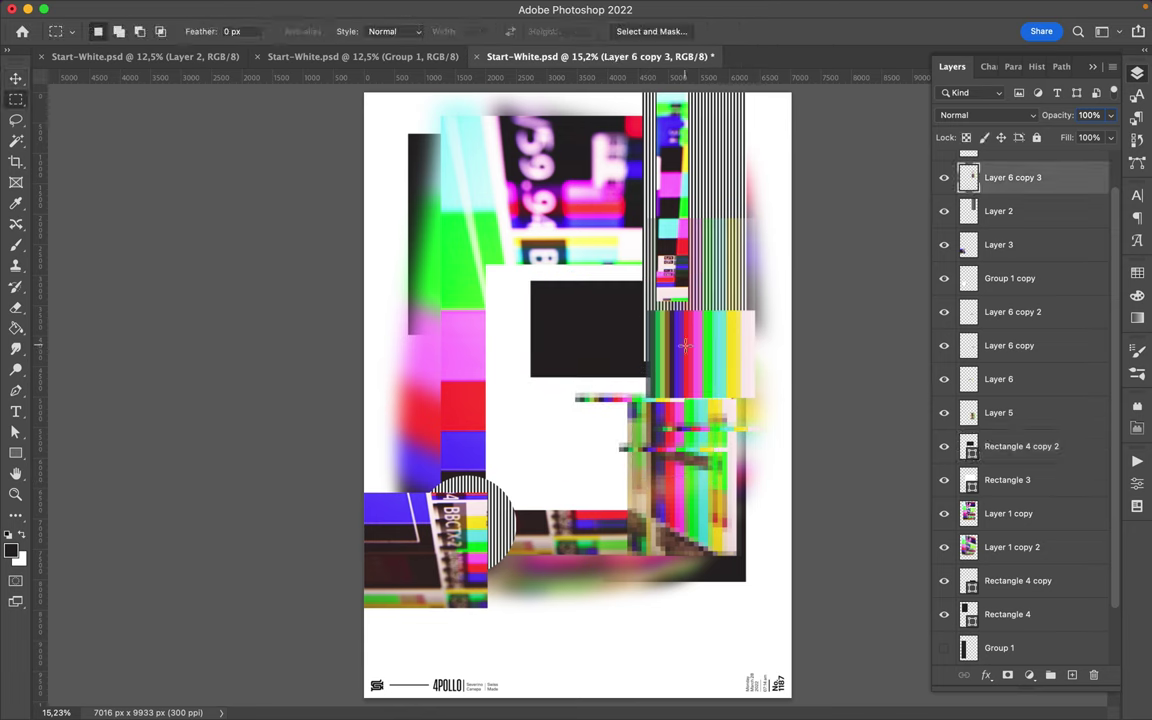
pyautogui.press('super+c')
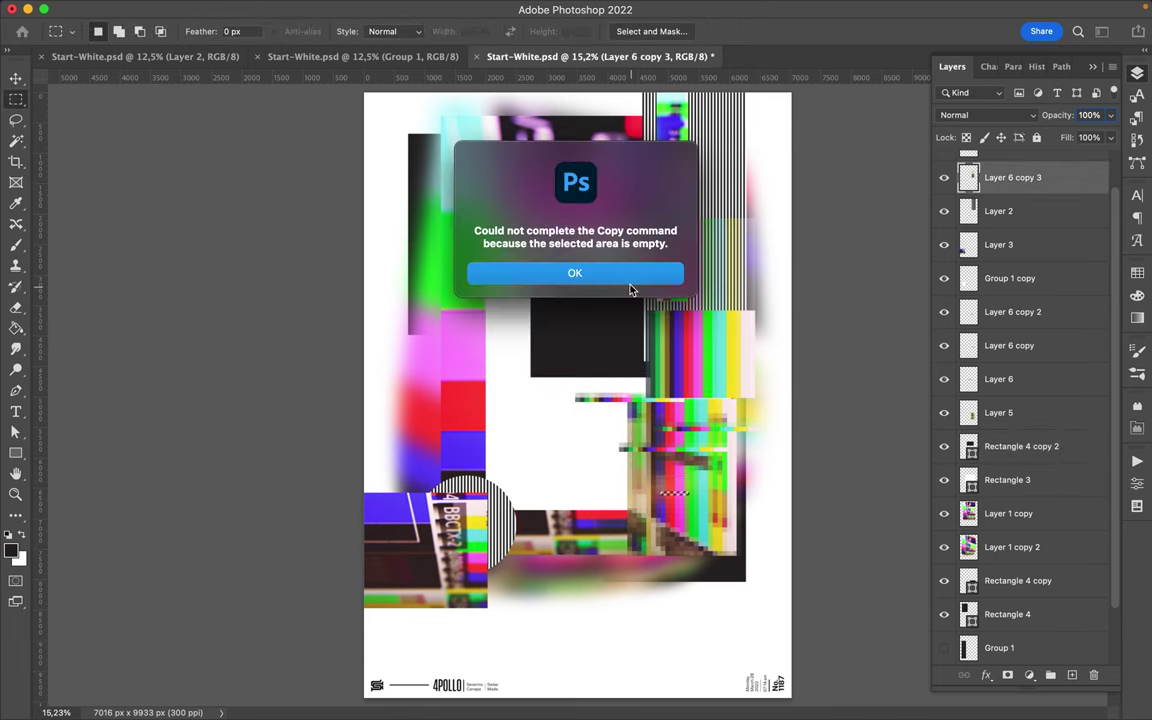
# Copy a strip from Layer 5 to a new layer and stretch it down toward the poster bottom
pyautogui.click(567, 262)
pyautogui.click(998, 412)
pyautogui.press('v')
pyautogui.press('super+j')
pyautogui.press('super+t')
pyautogui.moveTo(675, 495); pyautogui.dragTo(677, 617)
pyautogui.press('Return')
# Copy another Layer 5 strip, scale it into a short brown bar, and duplicate it alongside
pyautogui.press('m')
pyautogui.press('super+c')
pyautogui.click(576, 272)
pyautogui.click(998, 446)
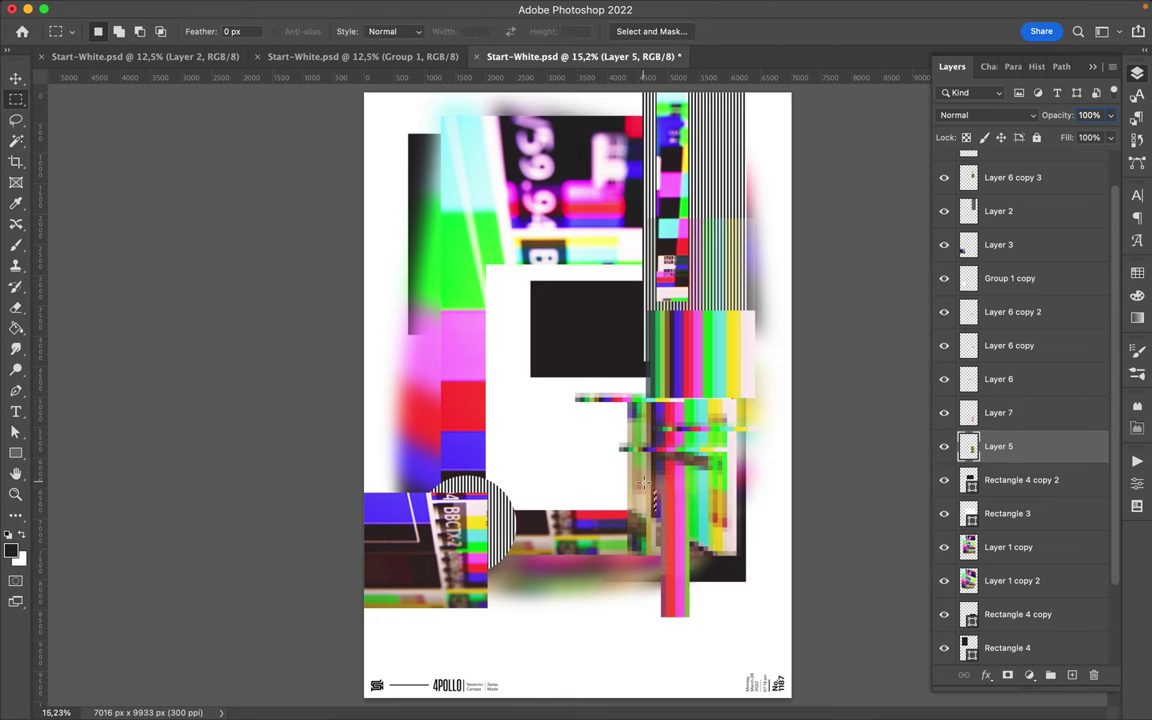
pyautogui.press('super+j')
pyautogui.press('super+t')
pyautogui.moveTo(655, 508); pyautogui.dragTo(589, 501)
pyautogui.press('Return')
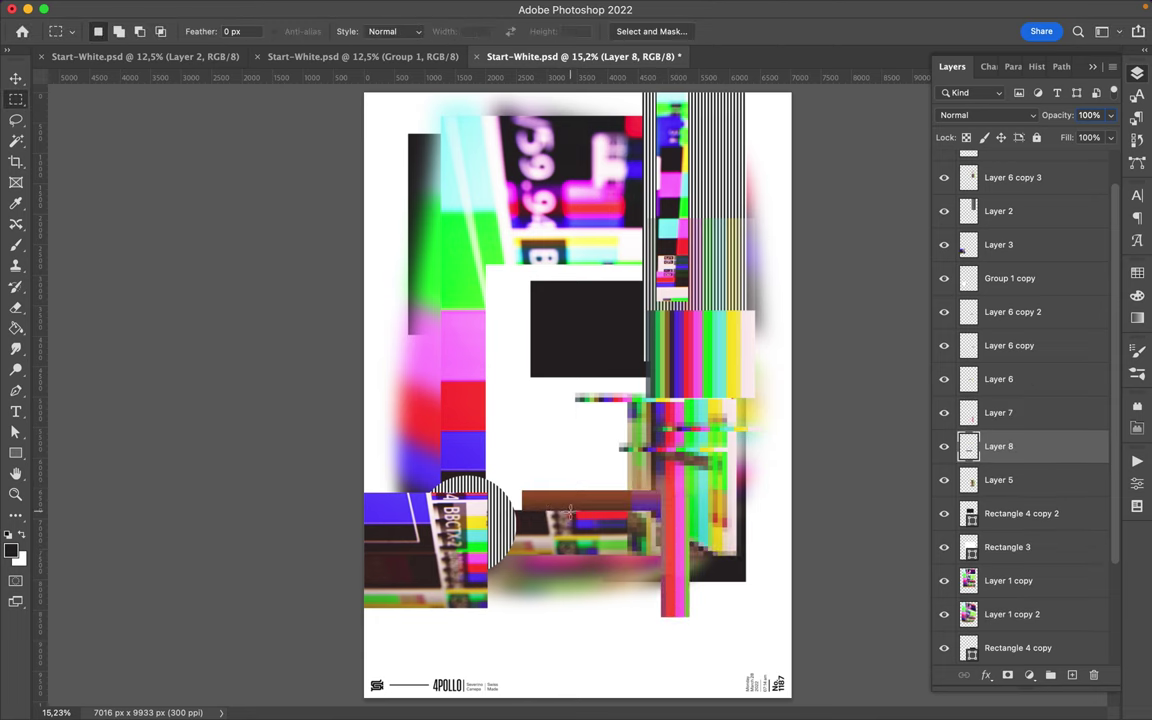
pyautogui.press('v')
pyautogui.moveTo(572, 515)
pyautogui.mouseDown()
pyautogui.moveTo(572, 530)
pyautogui.moveTo(678, 330)
pyautogui.moveTo(672, 352)
pyautogui.mouseUp()
# Apply Filter > Pixelate > Mosaic with a smaller cell size, then apply it again
pyautogui.click(371, 9)
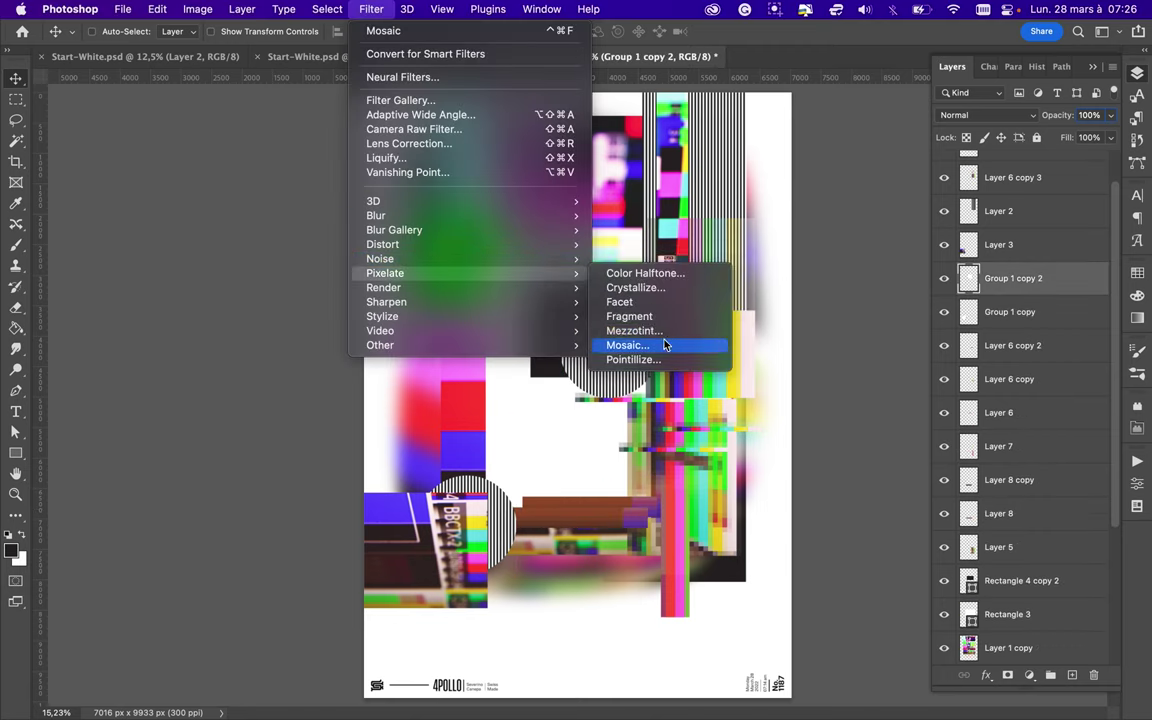
pyautogui.click(598, 305)
pyautogui.moveTo(62, 255); pyautogui.dragTo(22, 259)
pyautogui.click(221, 45)
pyautogui.moveTo(376, 215)
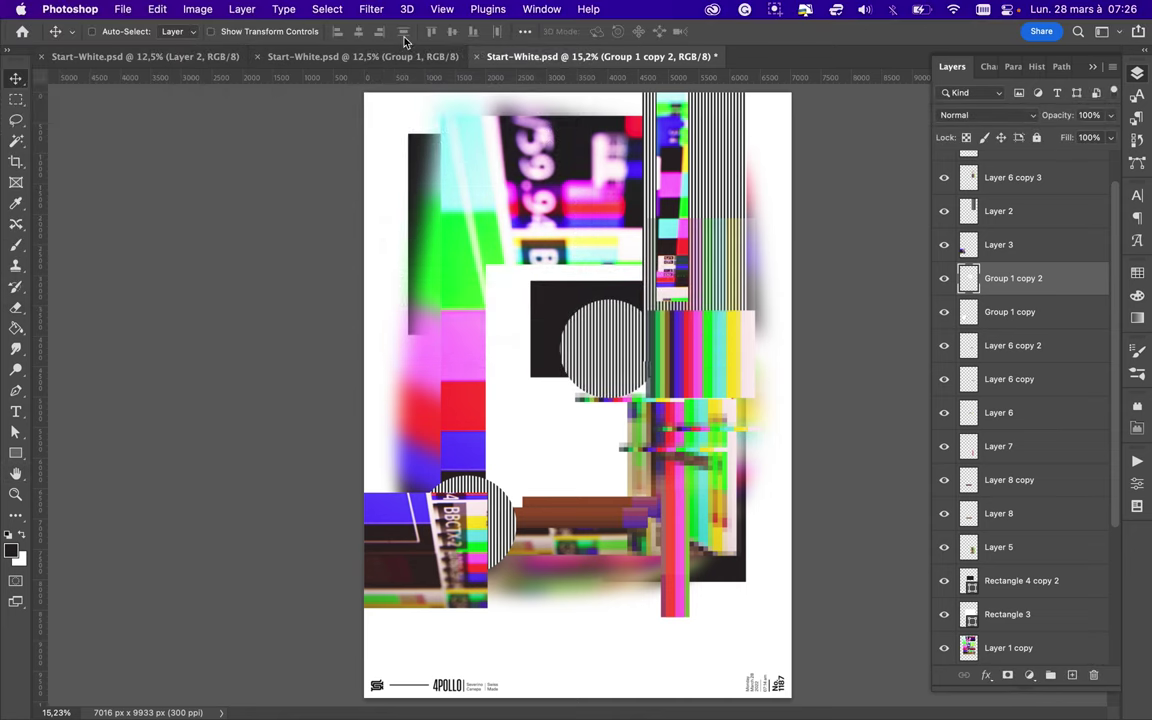
pyautogui.click(371, 9)
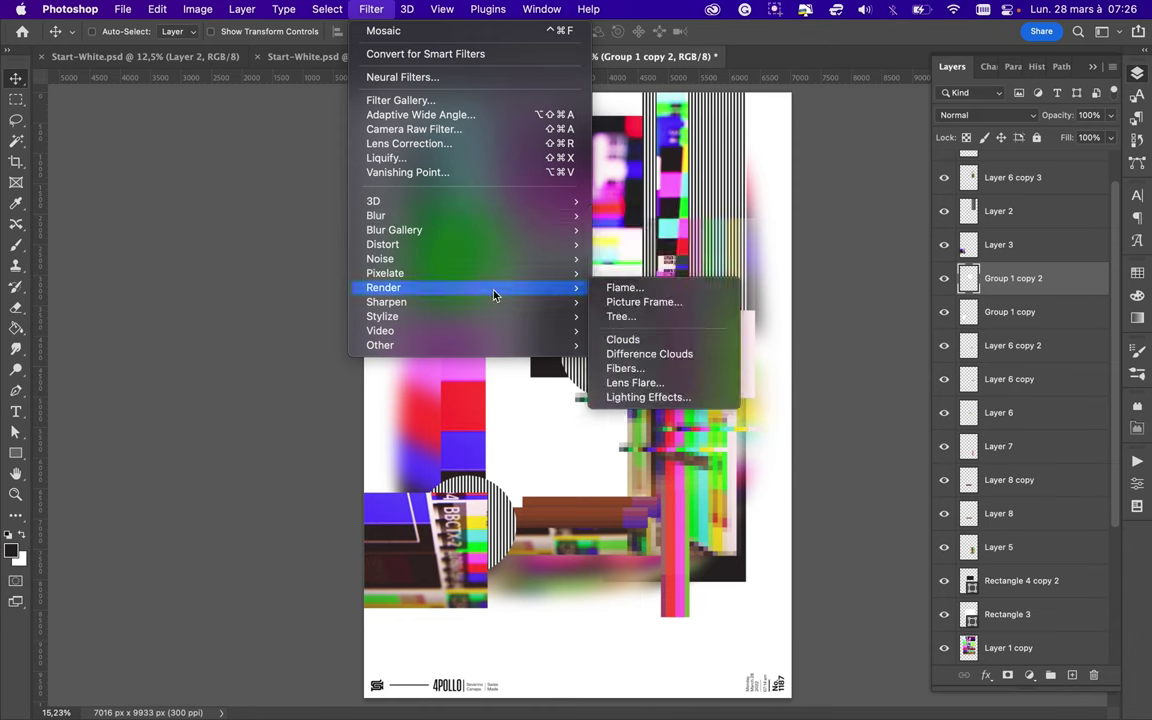
pyautogui.moveTo(385, 273)
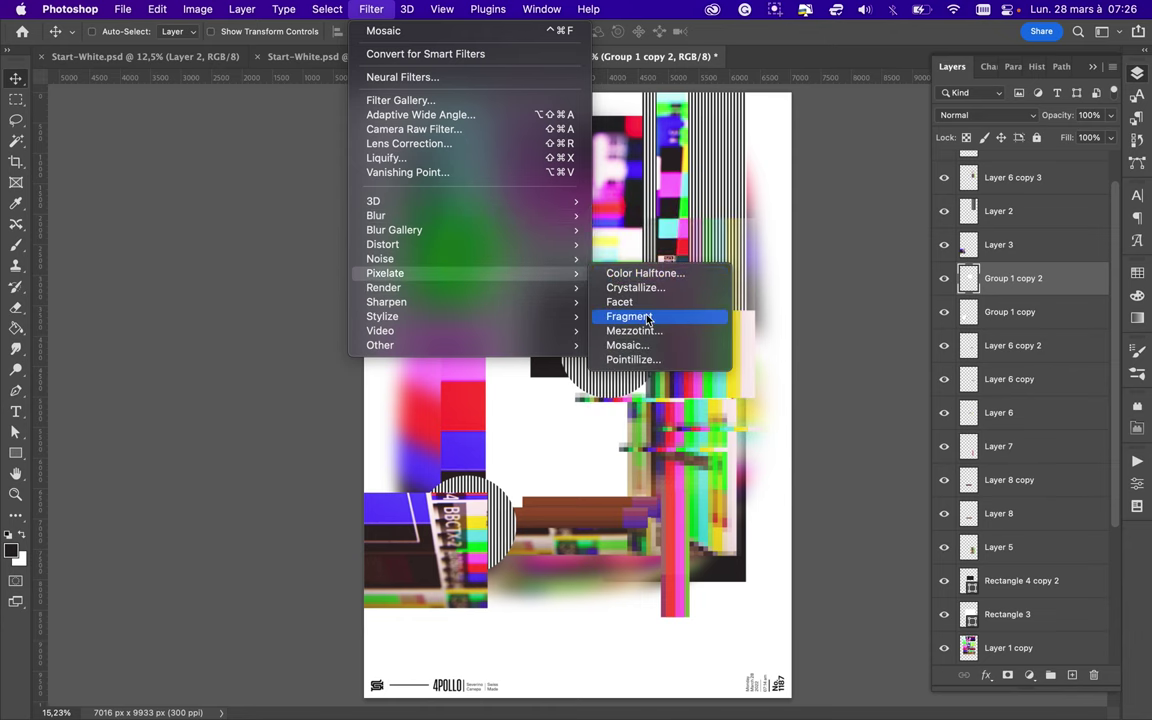
pyautogui.click(647, 347)
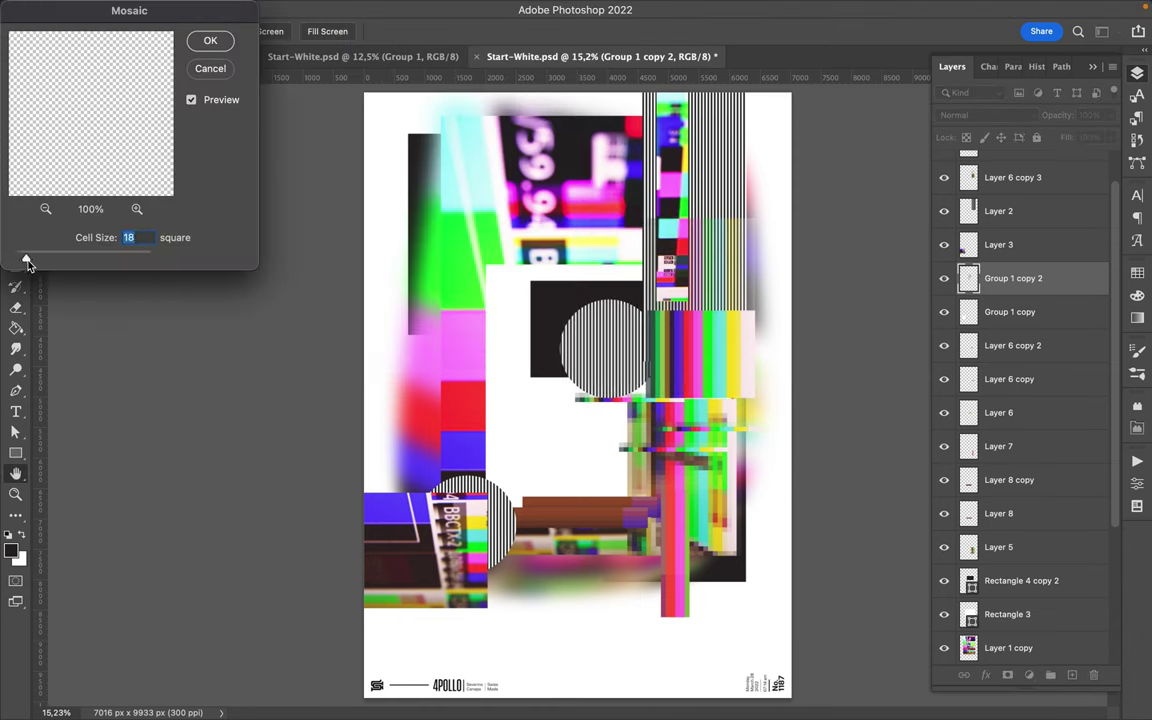
pyautogui.click(210, 42)
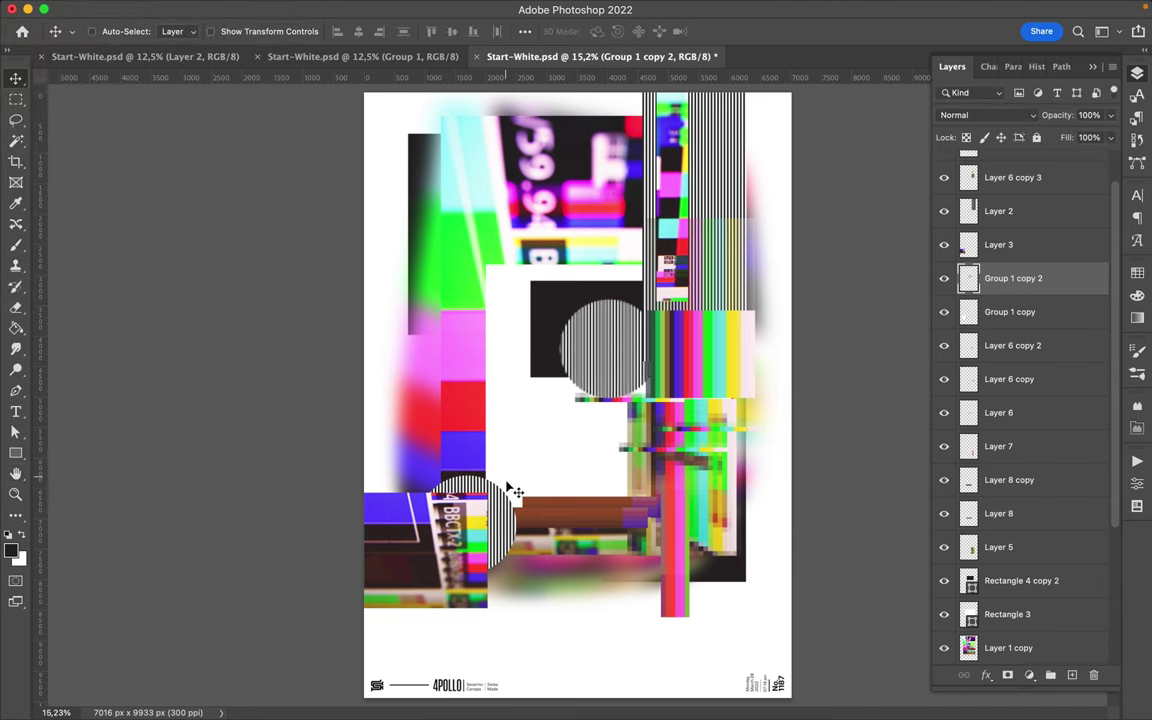
# Enlarge the lower-left striped circle with Free Transform
pyautogui.keyDown('ctrl'); pyautogui.click(470, 500); pyautogui.keyUp('ctrl')
pyautogui.hotkey('ctrl', 't')
pyautogui.moveTo(527, 578); pyautogui.dragTo(563, 572)
pyautogui.press('Return')
pyautogui.press('m')
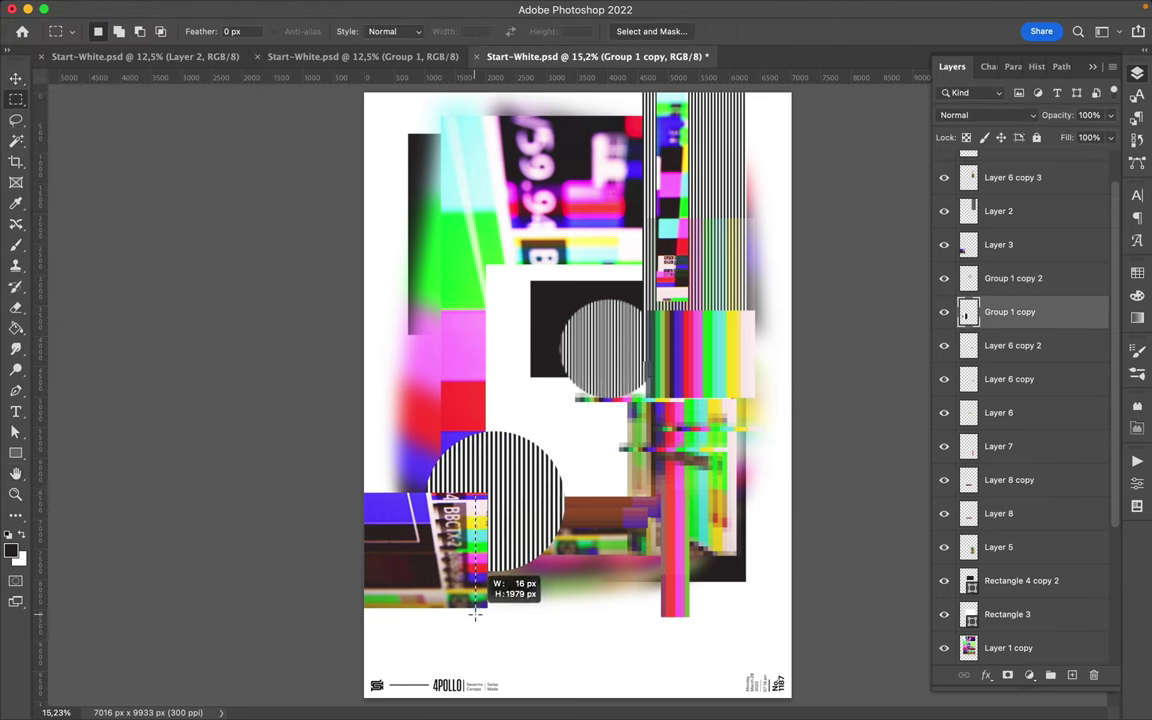
# Stretch a copied thin strip into a wide band, undo the white result, and pick Layer 3
pyautogui.hotkey('ctrl', 'j')
pyautogui.hotkey('ctrl', 't')
pyautogui.moveTo(478, 551); pyautogui.dragTo(670, 551)
pyautogui.press('Return')
pyautogui.hotkey('ctrl', 'z')
pyautogui.hotkey('ctrl', 'z')
pyautogui.hotkey('ctrl', 'z')
pyautogui.keyDown('ctrl'); pyautogui.click(418, 560); pyautogui.keyUp('ctrl')
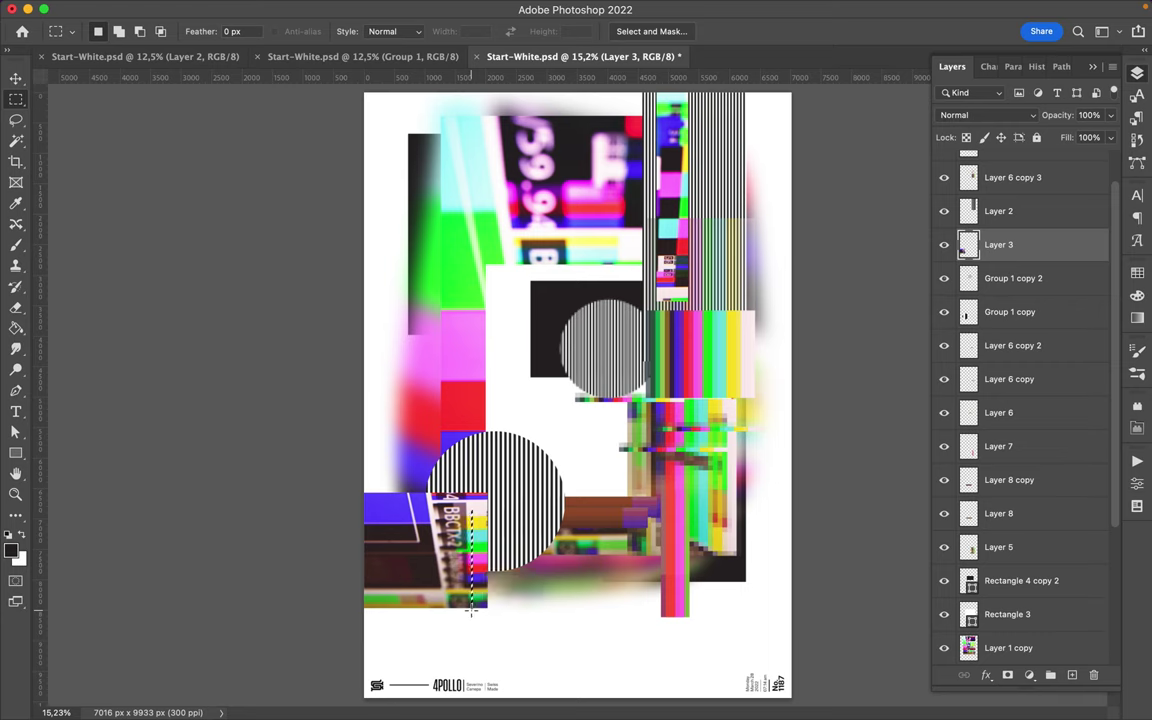
# Copy a thin strip of Layer 3, stretch it into a wide colour band, and move Layer 9 lower
pyautogui.hotkey('ctrl', 'j')
pyautogui.hotkey('ctrl', 't')
pyautogui.moveTo(473, 551); pyautogui.dragTo(640, 553)
pyautogui.press('Return')
pyautogui.moveTo(572, 593)
pyautogui.mouseDown()
pyautogui.moveTo(585, 628)
pyautogui.moveTo(587, 588)
pyautogui.mouseUp()
pyautogui.moveTo(1000, 244); pyautogui.dragTo(1034, 512)
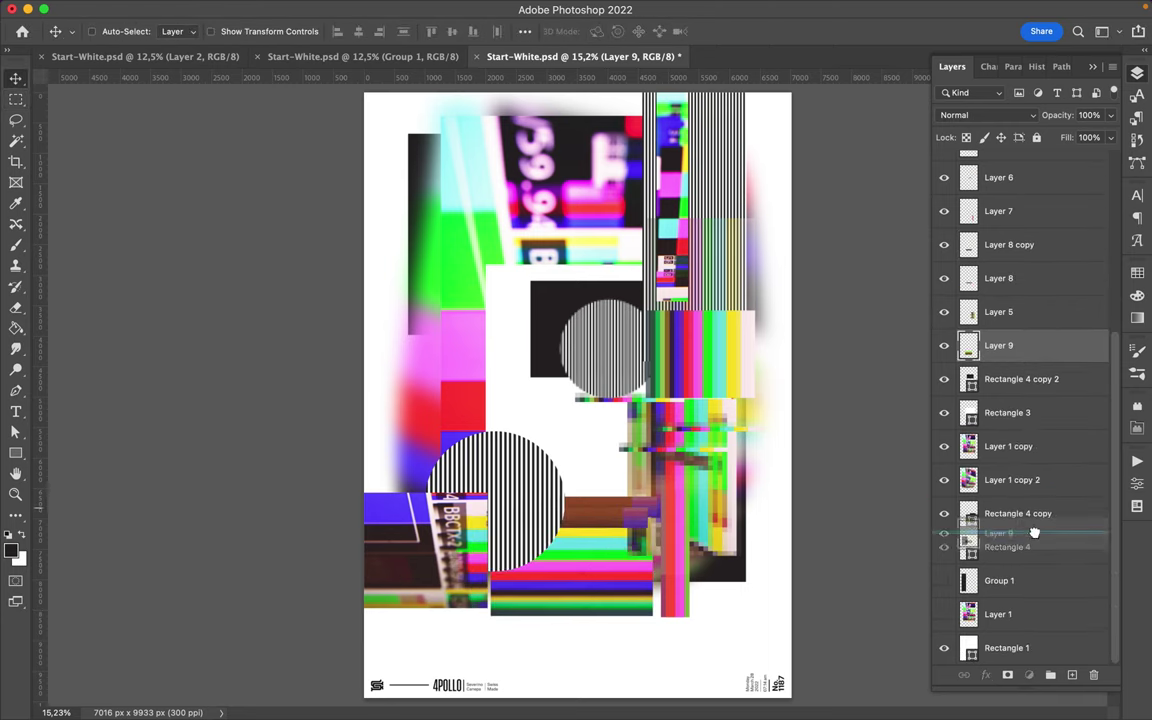
# Settle the colour band at bottom centre and tuck a copy under Rectangle 4 copy 2
pyautogui.hotkey('ctrl', 't')
pyautogui.moveTo(733, 617); pyautogui.dragTo(571, 630)
pyautogui.press('Escape')
pyautogui.moveTo(550, 395)
pyautogui.mouseDown()
pyautogui.moveTo(525, 588)
pyautogui.moveTo(575, 360)
pyautogui.mouseUp()
pyautogui.moveTo(1000, 513)
pyautogui.mouseDown()
pyautogui.moveTo(968, 213)
pyautogui.moveTo(990, 396)
pyautogui.mouseUp()
pyautogui.moveTo(604, 386); pyautogui.dragTo(656, 398)
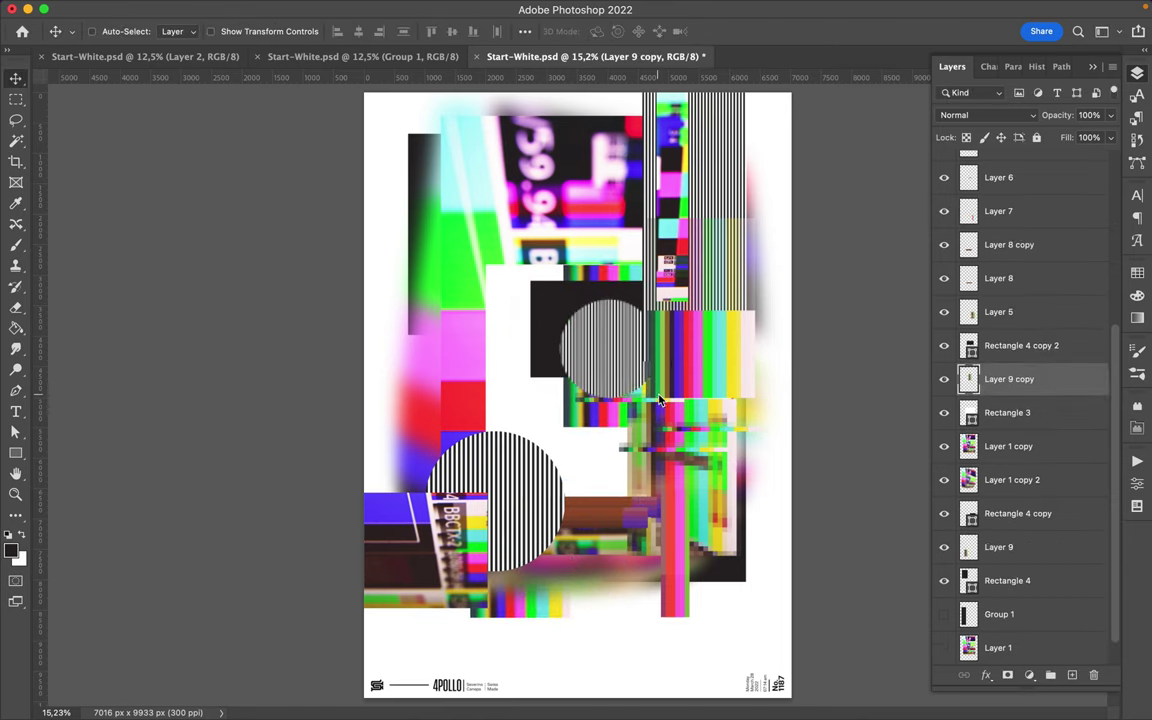
# Copy a rectangular test-pattern piece from Layer 1 copy and move it near the top
pyautogui.keyDown('ctrl'); pyautogui.click(489, 220); pyautogui.keyUp('ctrl')
pyautogui.press('m')
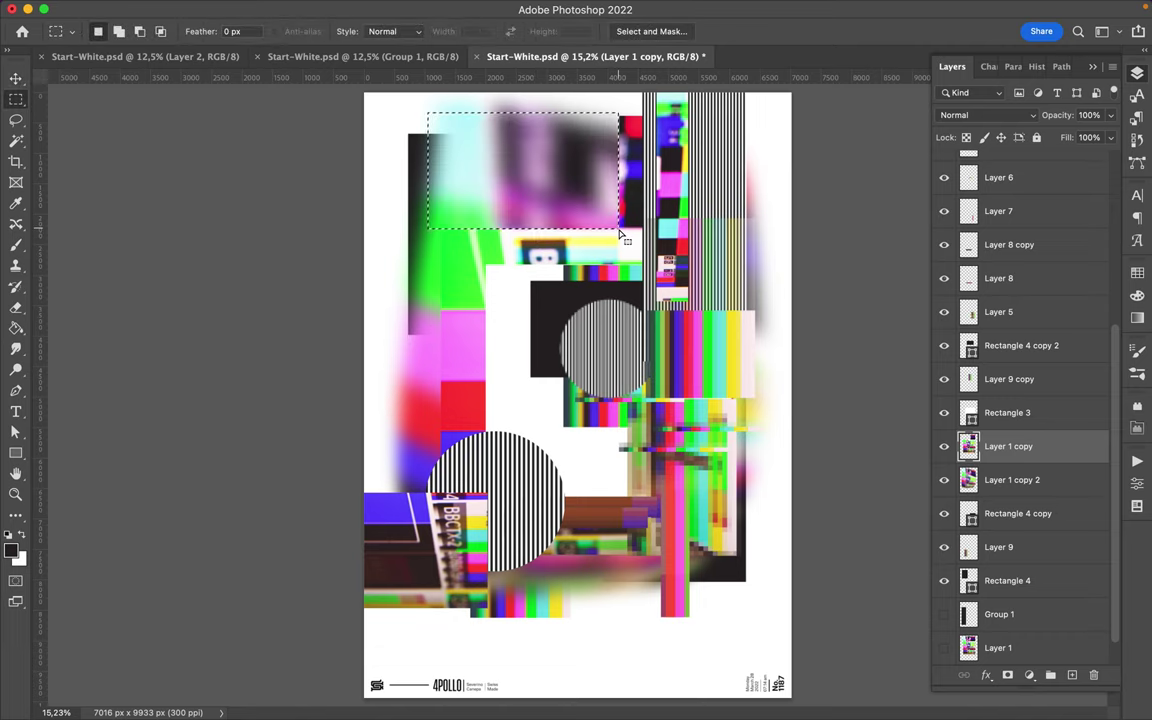
pyautogui.hotkey('ctrl', 'j')
pyautogui.press('v')
pyautogui.moveTo(449, 159); pyautogui.dragTo(620, 183)
# Squeeze the piece into a narrow vertical strip and raise a duplicate placed to its right
pyautogui.hotkey('ctrl', 't')
pyautogui.moveTo(497, 150); pyautogui.dragTo(605, 158)
pyautogui.press('Return')
pyautogui.moveTo(712, 210); pyautogui.dragTo(706, 211)
pyautogui.moveTo(1000, 446); pyautogui.dragTo(1000, 192)
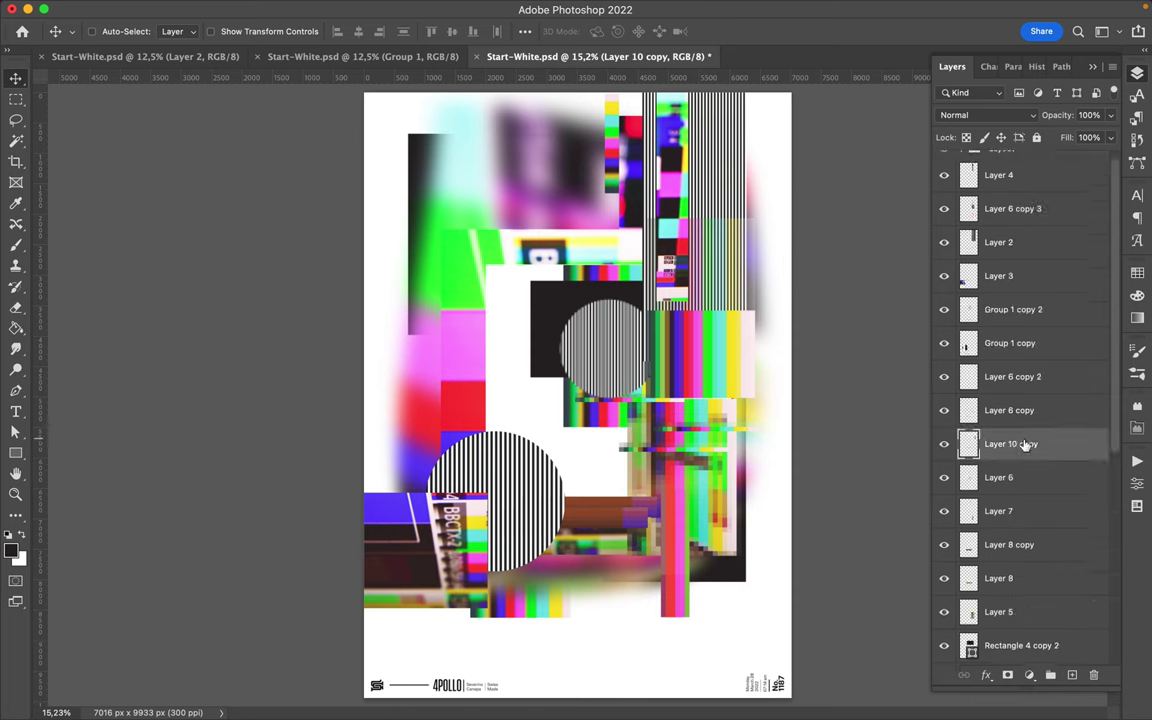
pyautogui.press('u')
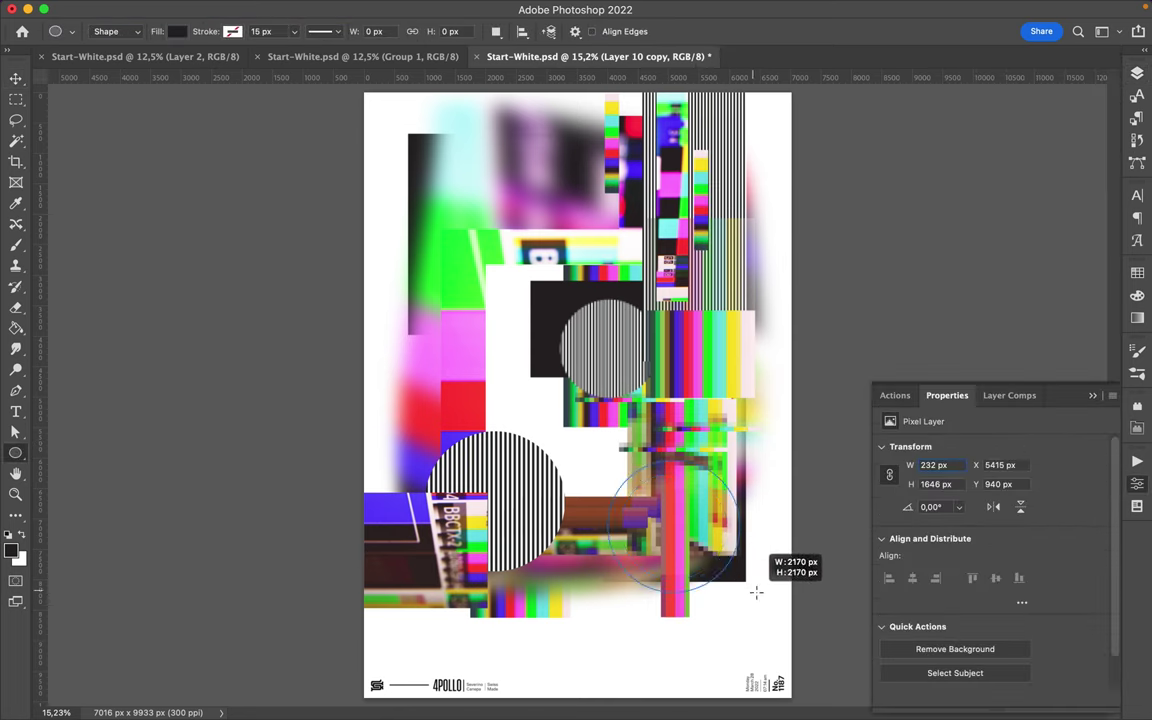
# Draw a large black circle, move it up-left, enlarge it, and place it below Layer 6
pyautogui.moveTo(756, 592); pyautogui.dragTo(756, 592)
pyautogui.press('v')
pyautogui.moveTo(700, 540); pyautogui.dragTo(627, 501)
pyautogui.hotkey('ctrl', 't')
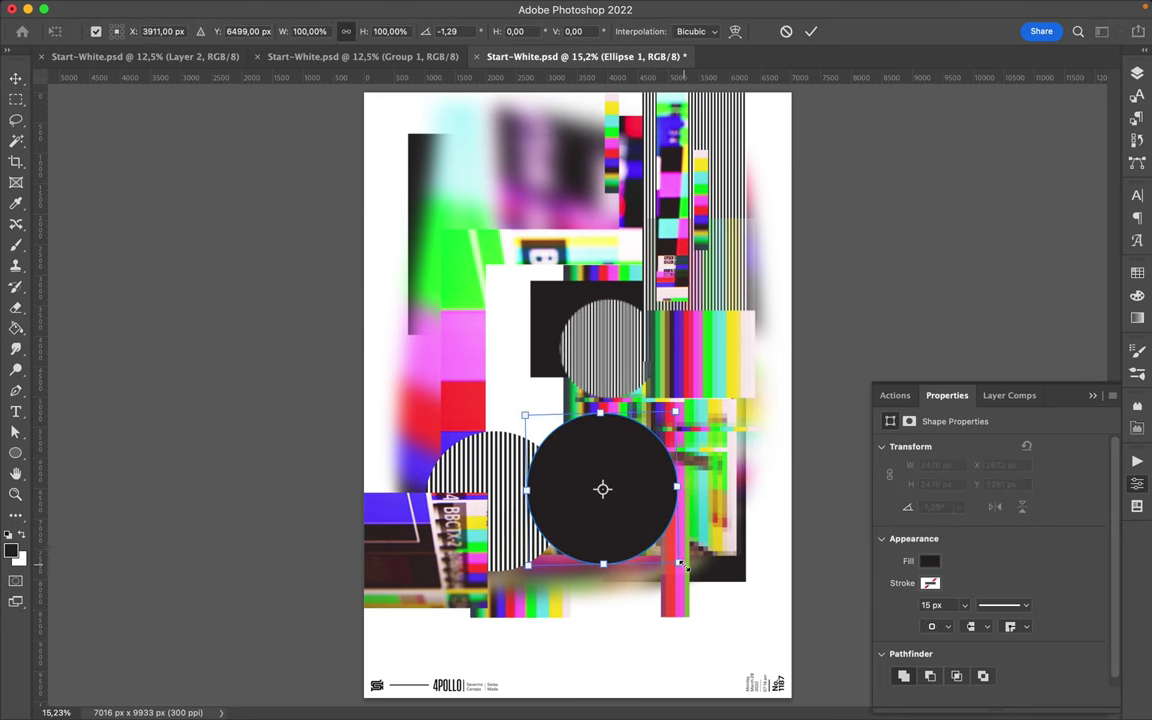
pyautogui.moveTo(680, 566); pyautogui.dragTo(712, 592)
pyautogui.press('Return')
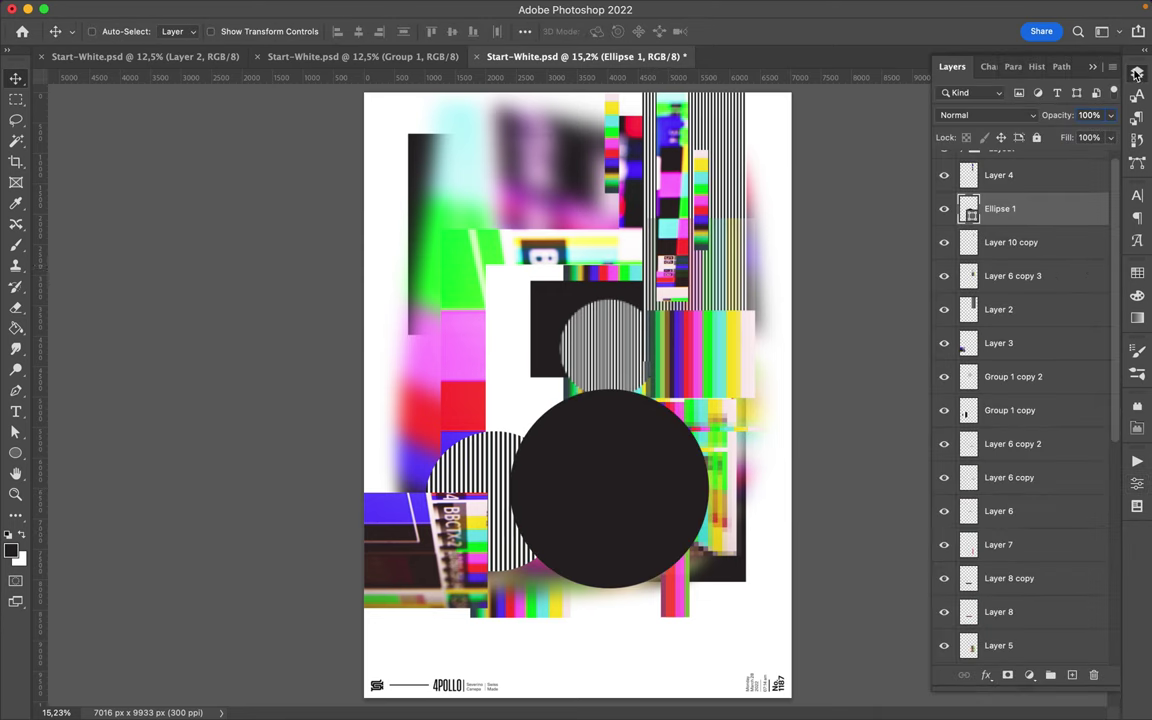
pyautogui.moveTo(1000, 208)
pyautogui.mouseDown()
pyautogui.moveTo(1063, 520)
pyautogui.moveTo(1025, 505)
pyautogui.mouseUp()
# Gaussian-blur the Rectangle 4 black bar as a smart object and copy the striped circle down-right
pyautogui.click(487, 208)
pyautogui.click(371, 9)
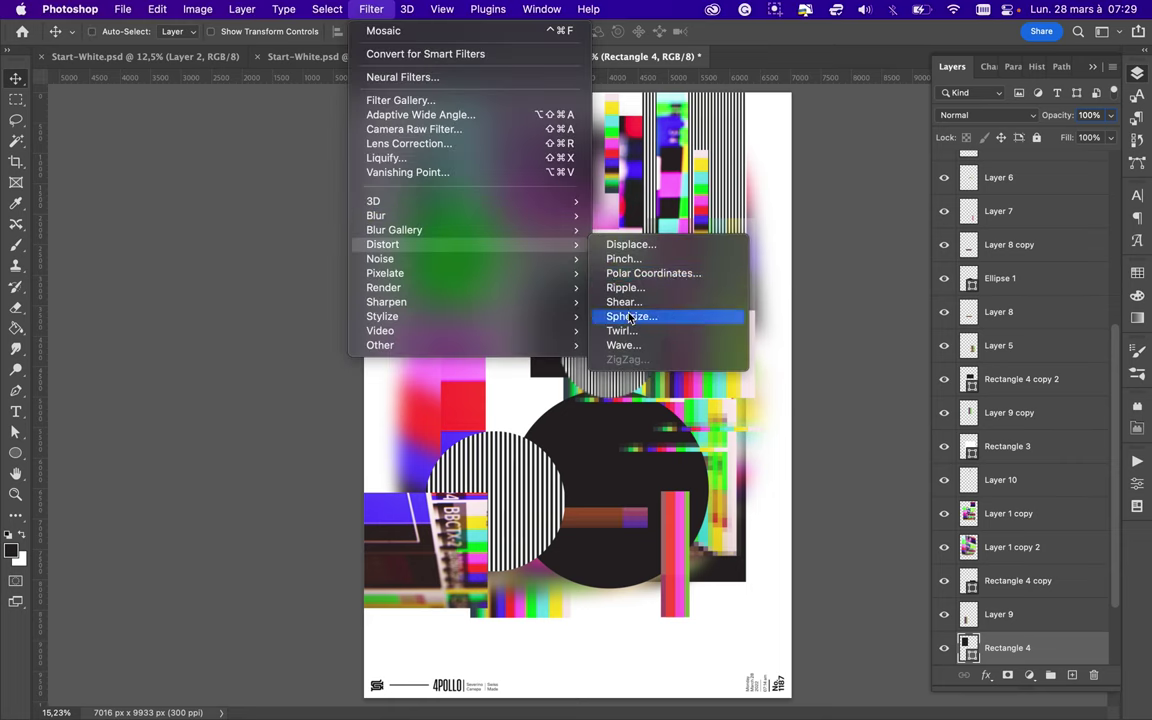
pyautogui.click(604, 280)
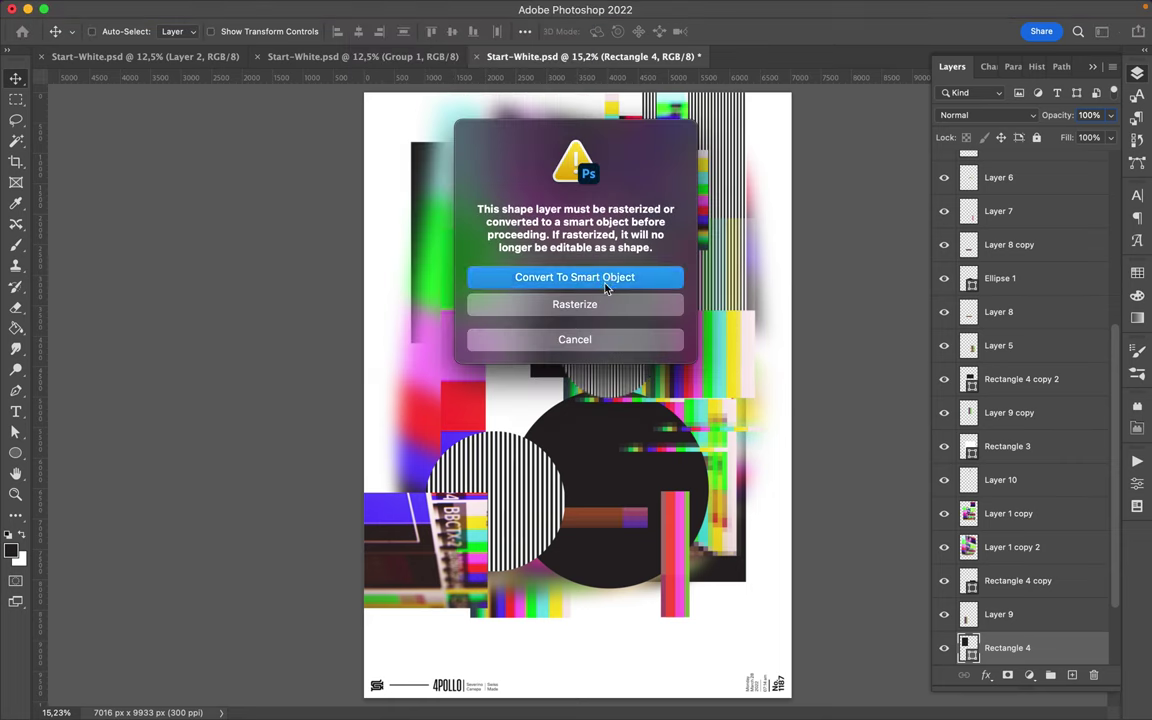
pyautogui.click(604, 280)
pyautogui.moveTo(900, 306); pyautogui.dragTo(889, 306)
pyautogui.click(986, 92)
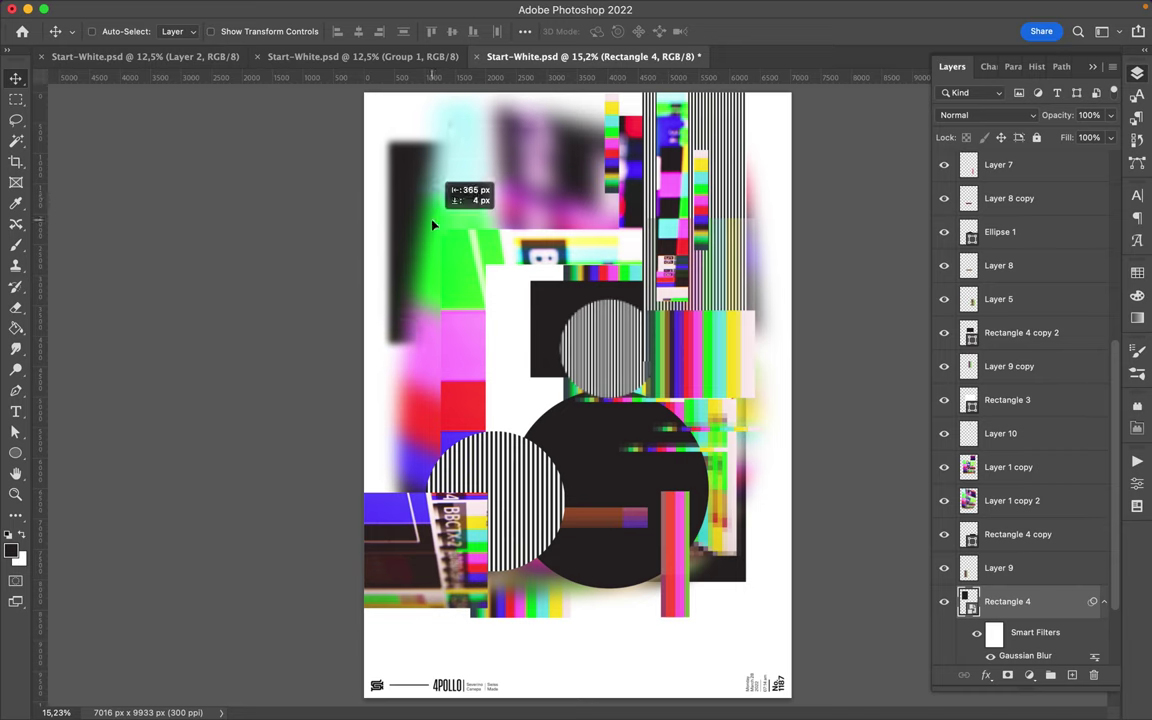
pyautogui.moveTo(572, 292); pyautogui.dragTo(636, 373)
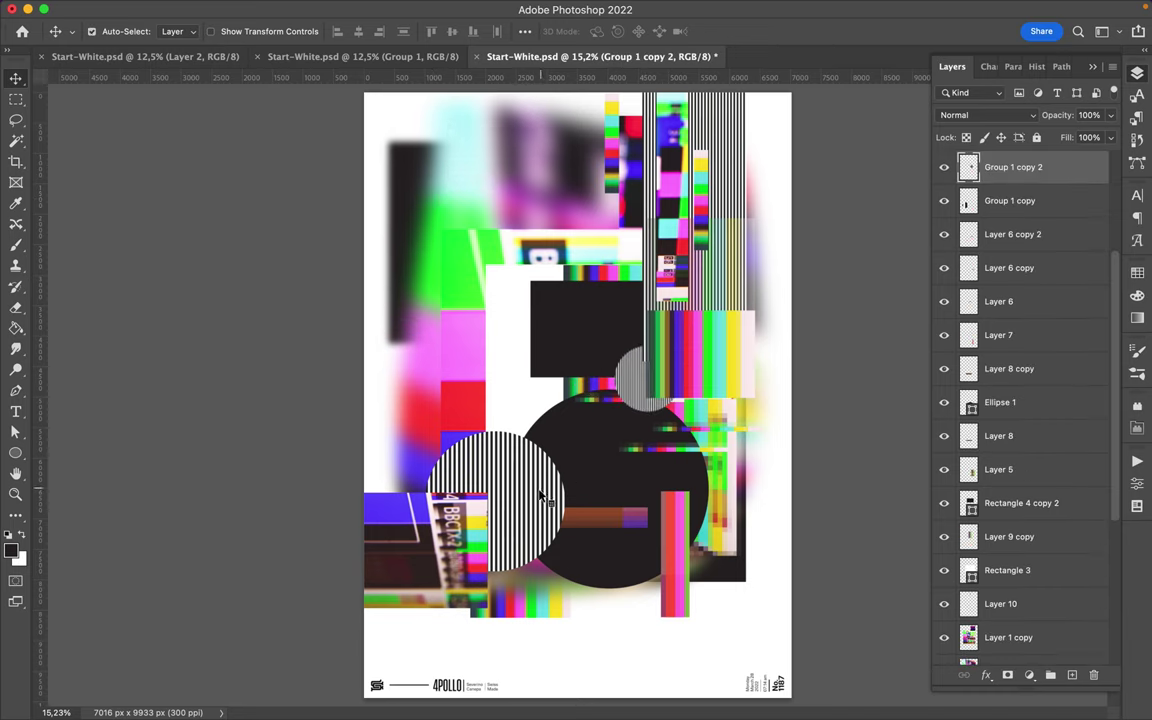
# Shrink a new striped-circle copy to a small disc and move a copied stripe strip downward
pyautogui.keyDown('alt'); pyautogui.moveTo(567, 486); pyautogui.dragTo(673, 503); pyautogui.keyUp('alt')
pyautogui.hotkey('ctrl', 't')
pyautogui.moveTo(706, 560); pyautogui.dragTo(690, 450)
pyautogui.press('Return')
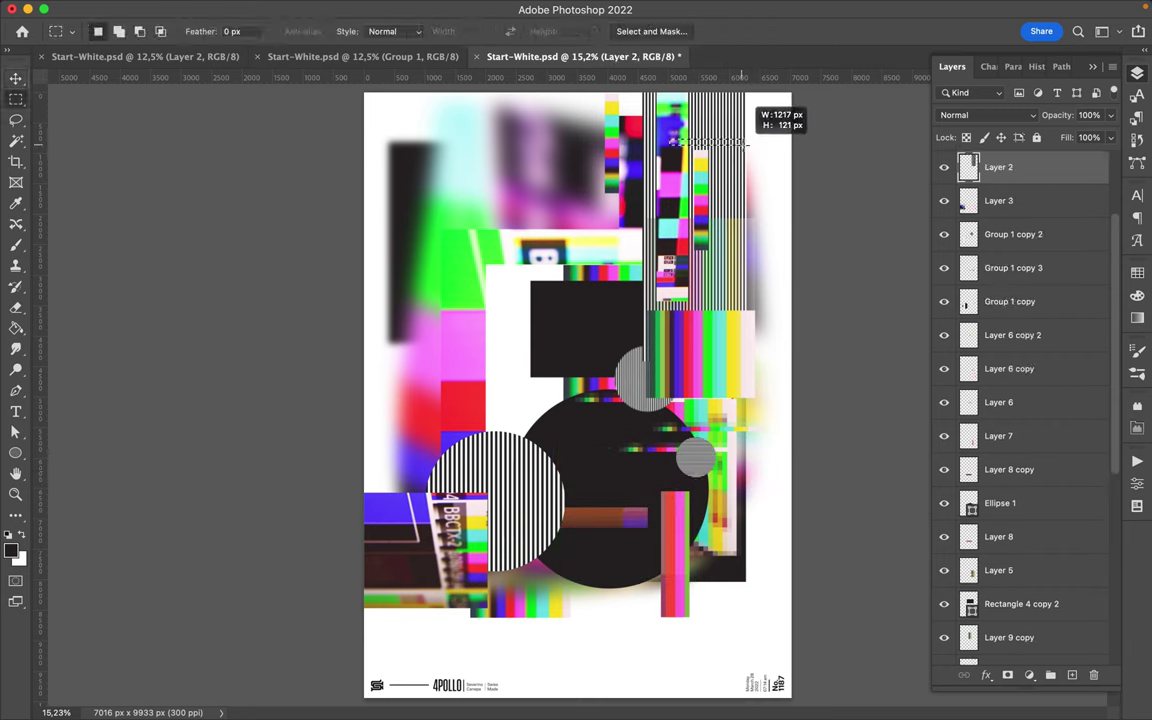
pyautogui.hotkey('ctrl', 'j')
pyautogui.moveTo(743, 148)
pyautogui.mouseDown()
pyautogui.moveTo(555, 482)
pyautogui.moveTo(575, 490)
pyautogui.moveTo(514, 494)
pyautogui.moveTo(522, 543)
pyautogui.mouseUp()
# Lasso a BBCTX-1 test-card fragment onto its own layer, place it at top and a copy at bottom right
pyautogui.hotkey('alt', ',')
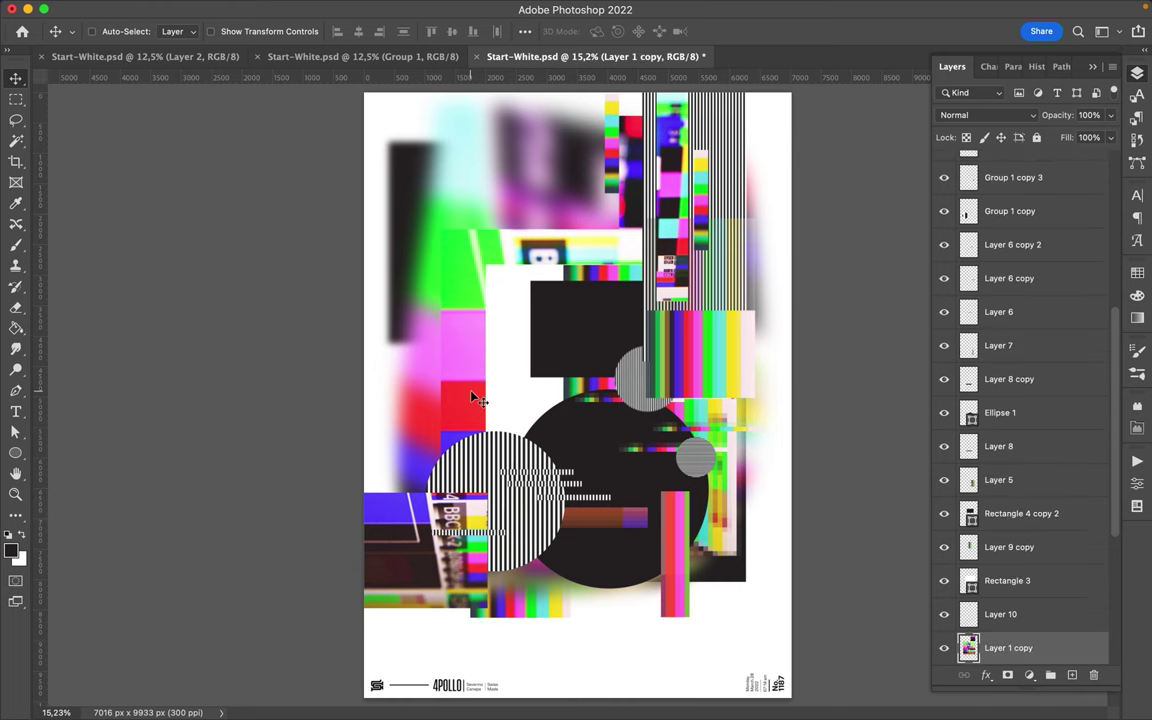
pyautogui.press('l')
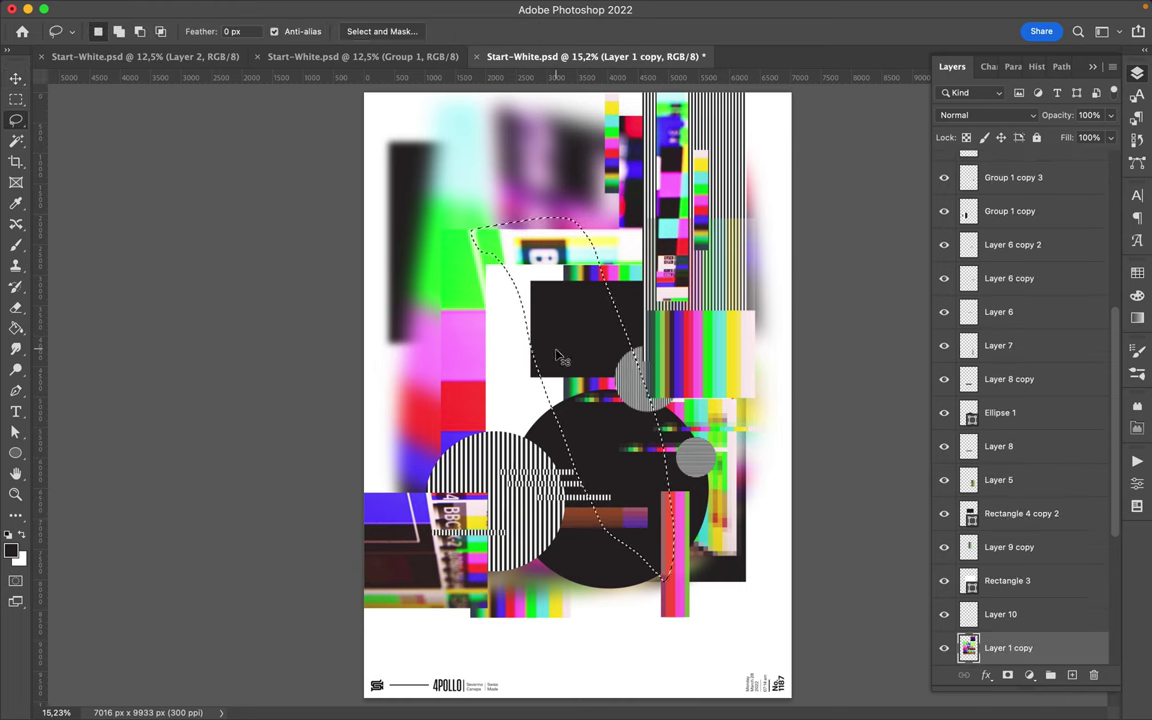
pyautogui.hotkey('ctrl', 'j')
pyautogui.press('v')
pyautogui.moveTo(560, 362); pyautogui.dragTo(548, 243)
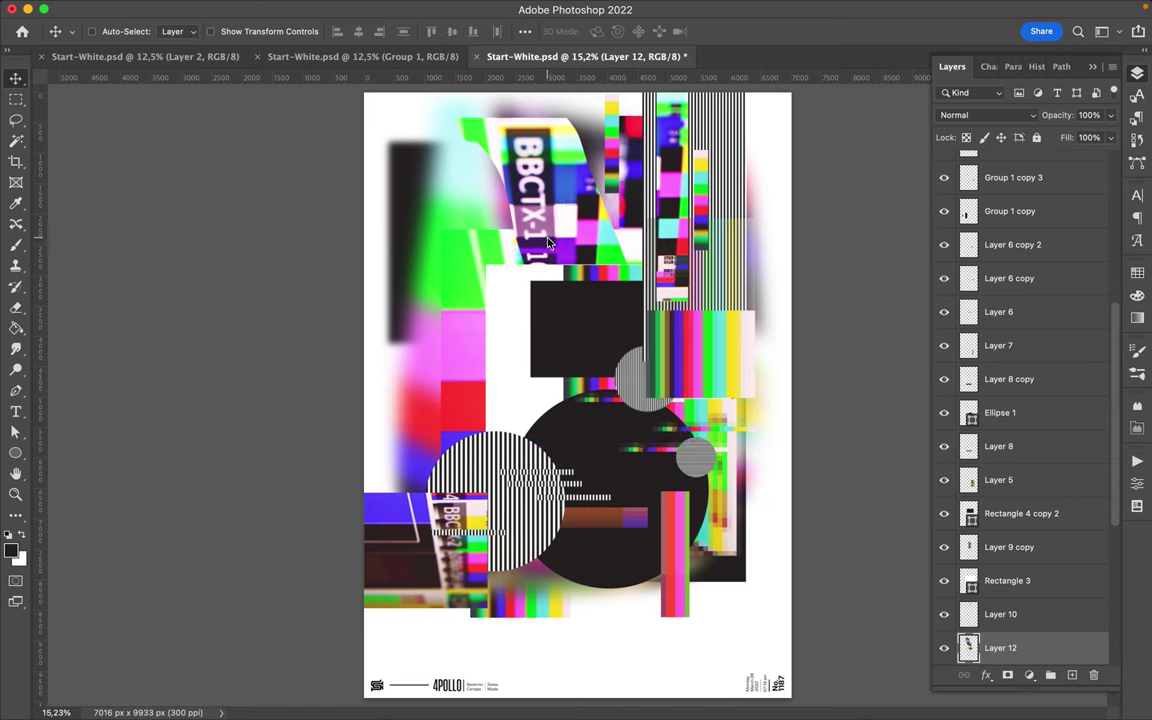
pyautogui.moveTo(548, 243)
pyautogui.keyDown('alt'); pyautogui.mouseDown()
pyautogui.moveTo(640, 528)
pyautogui.moveTo(646, 656)
pyautogui.mouseUp(); pyautogui.keyUp('alt')
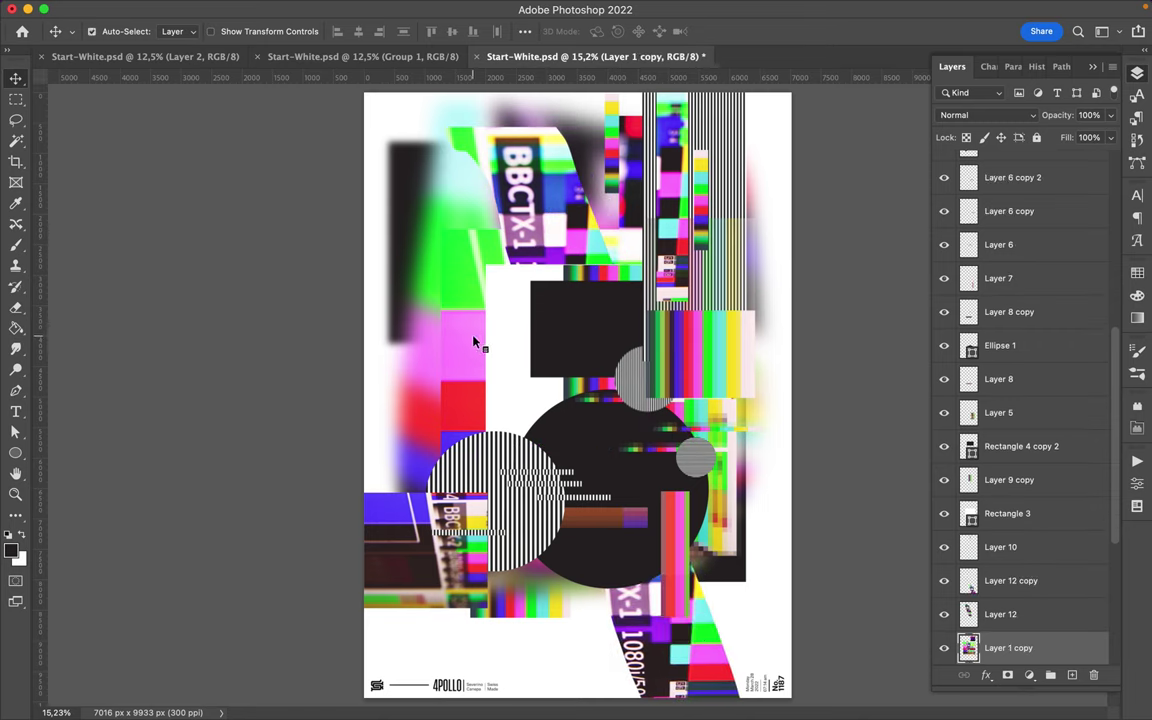
# Shorten the central black rectangle and move a striped-circle copy to the right
pyautogui.keyDown('ctrl'); pyautogui.click(548, 327); pyautogui.keyUp('ctrl')
pyautogui.hotkey('ctrl', 't')
pyautogui.moveTo(614, 376)
pyautogui.mouseDown()
pyautogui.moveTo(617, 428)
pyautogui.moveTo(617, 360)
pyautogui.mouseUp()
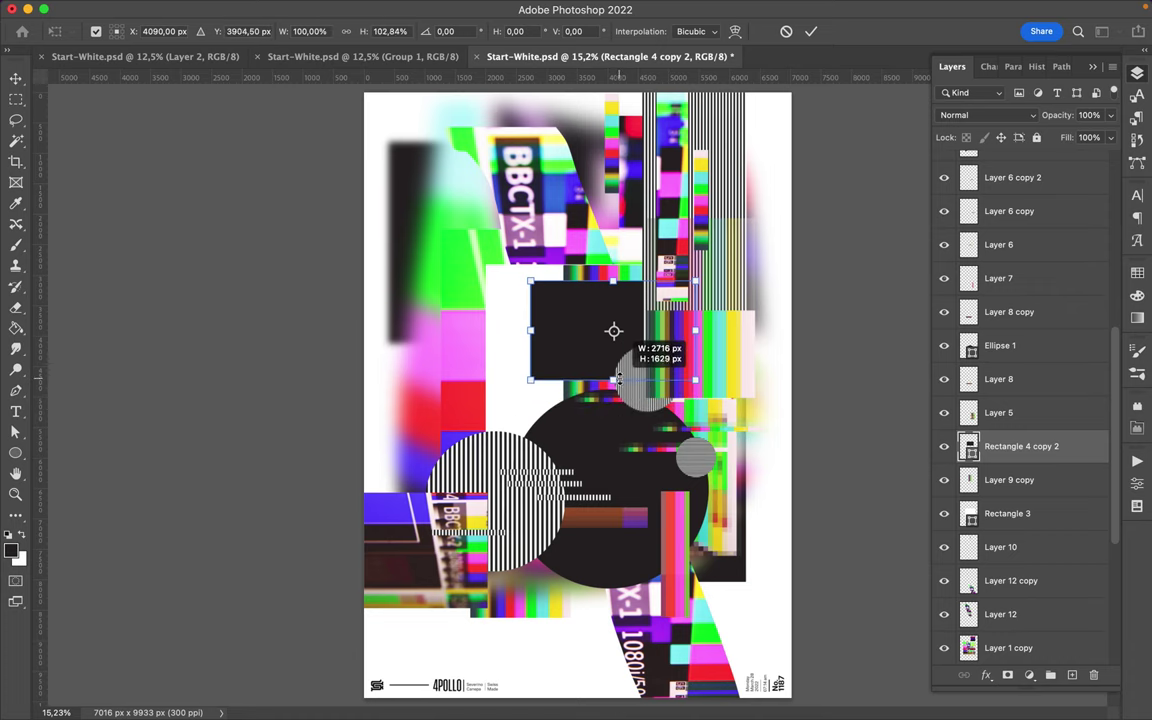
pyautogui.press('Return')
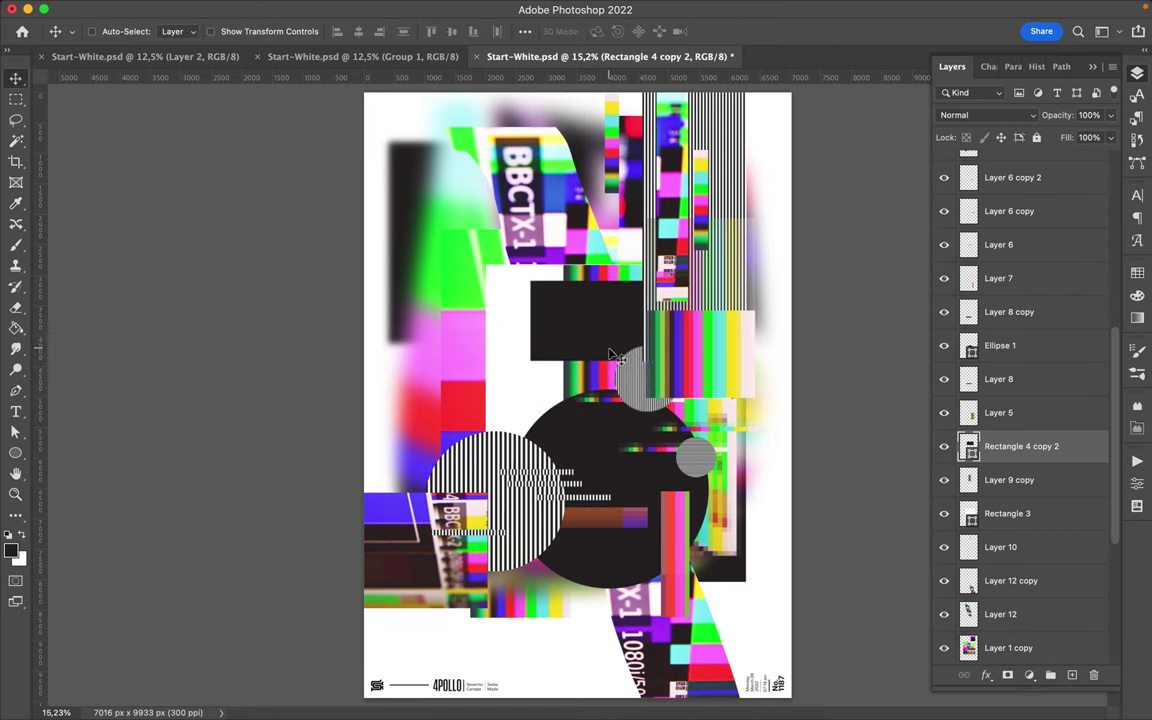
pyautogui.moveTo(474, 426); pyautogui.dragTo(505, 468)
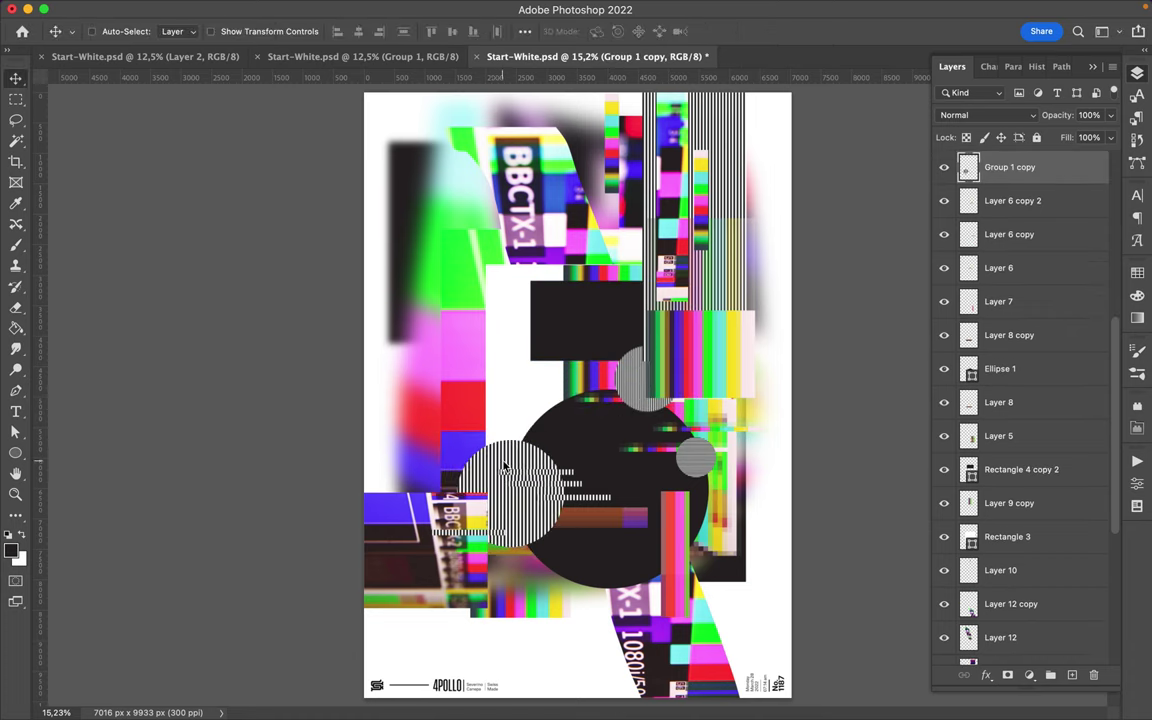
# Copy a red-and-blue block of the test card to a new layer and shift it slightly down-right
pyautogui.keyDown('ctrl'); pyautogui.click(505, 468); pyautogui.keyUp('ctrl')
pyautogui.press('m')
pyautogui.moveTo(509, 517); pyautogui.dragTo(408, 375)
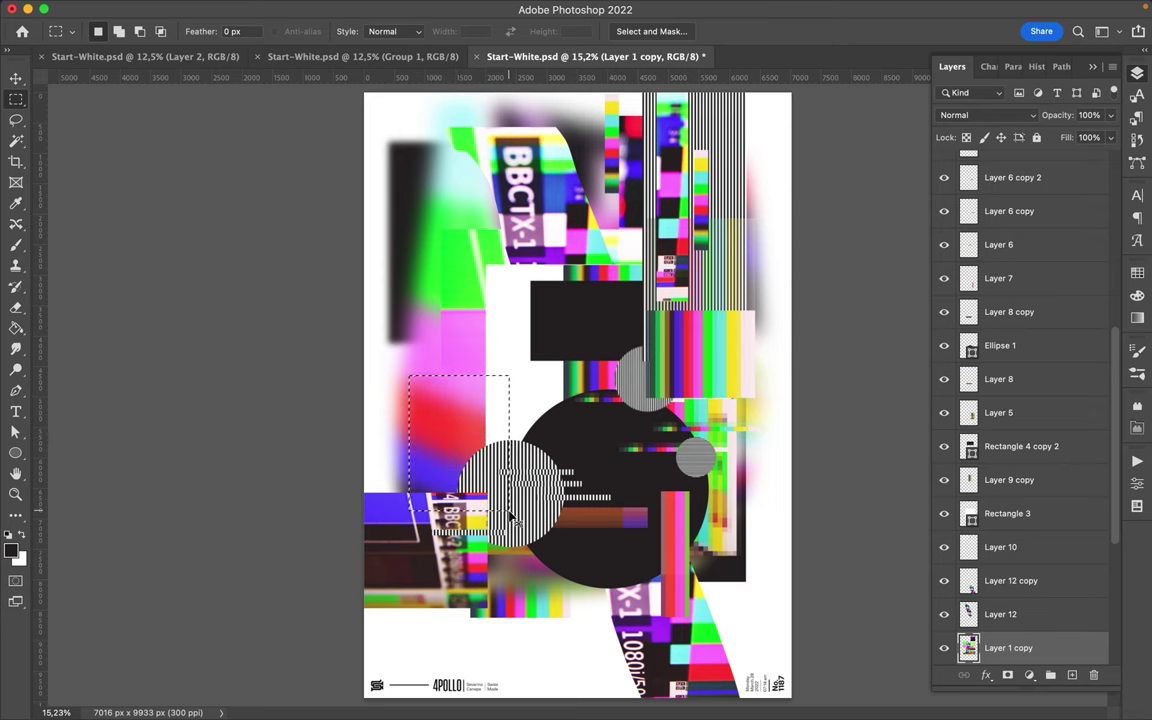
pyautogui.hotkey('ctrl', 'j')
pyautogui.press('v')
pyautogui.moveTo(440, 420); pyautogui.dragTo(415, 400)
pyautogui.press('m')
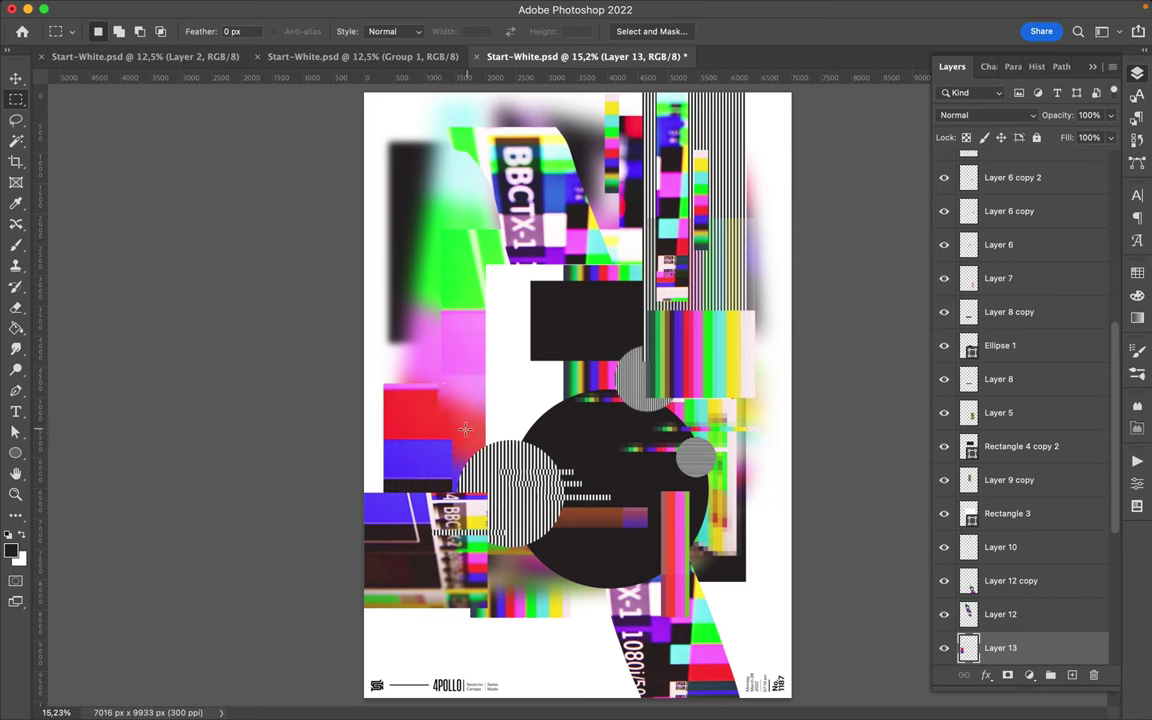
pyautogui.press('v')
pyautogui.moveTo(442, 463); pyautogui.dragTo(456, 485)
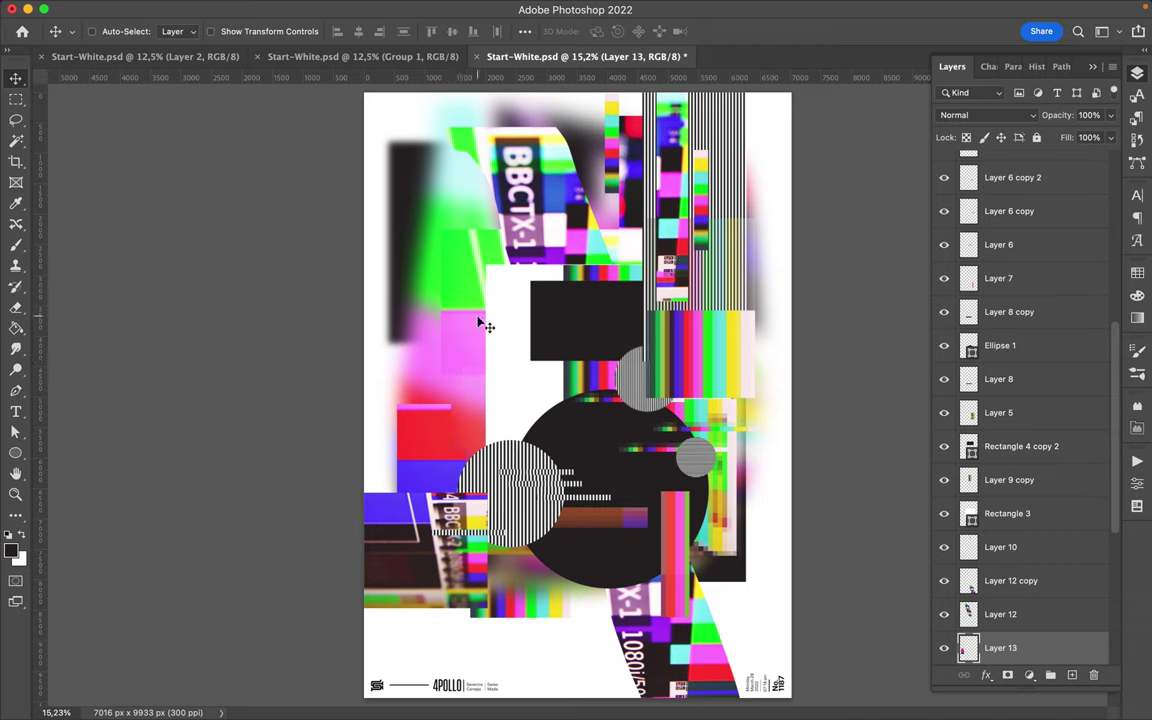
pyautogui.press('m')
pyautogui.scroll(-5, 1020, 400)
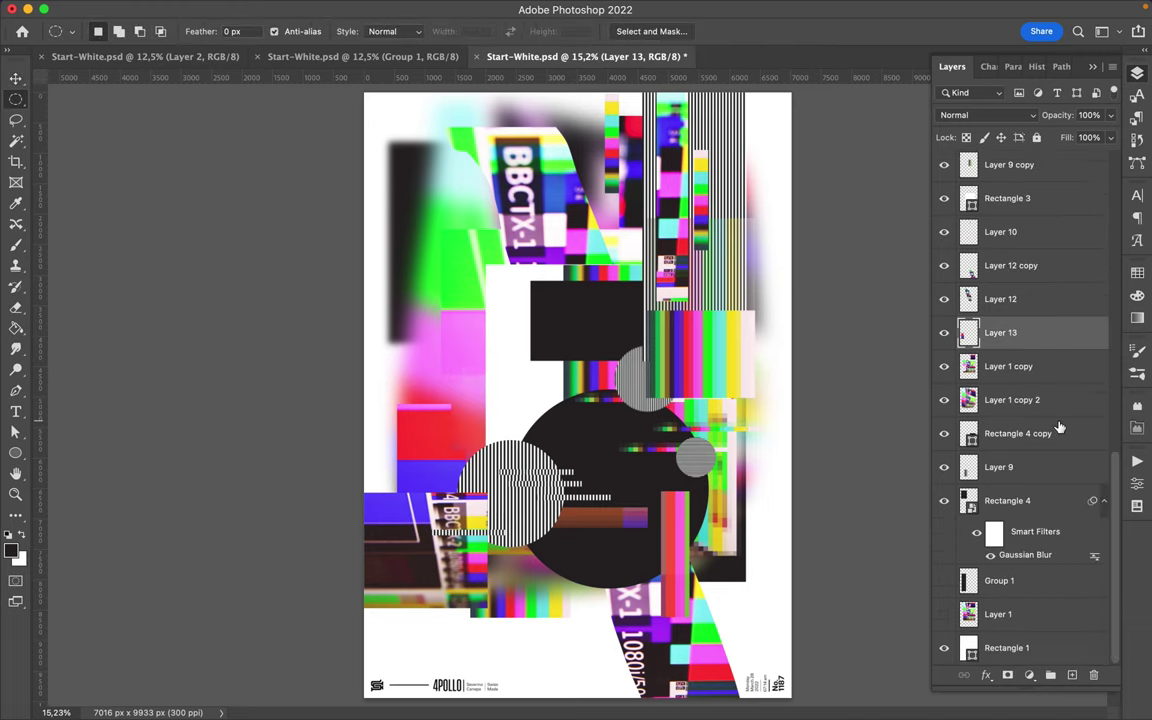
# Copy a circular area of the colour-bar image to a new layer and place it left of centre
pyautogui.click(1010, 398)
pyautogui.keyDown('ctrl'); pyautogui.click(968, 398); pyautogui.keyUp('ctrl')
pyautogui.hotkey('ctrl', 'j')
pyautogui.press('v')
pyautogui.moveTo(1000, 399); pyautogui.dragTo(1025, 198)
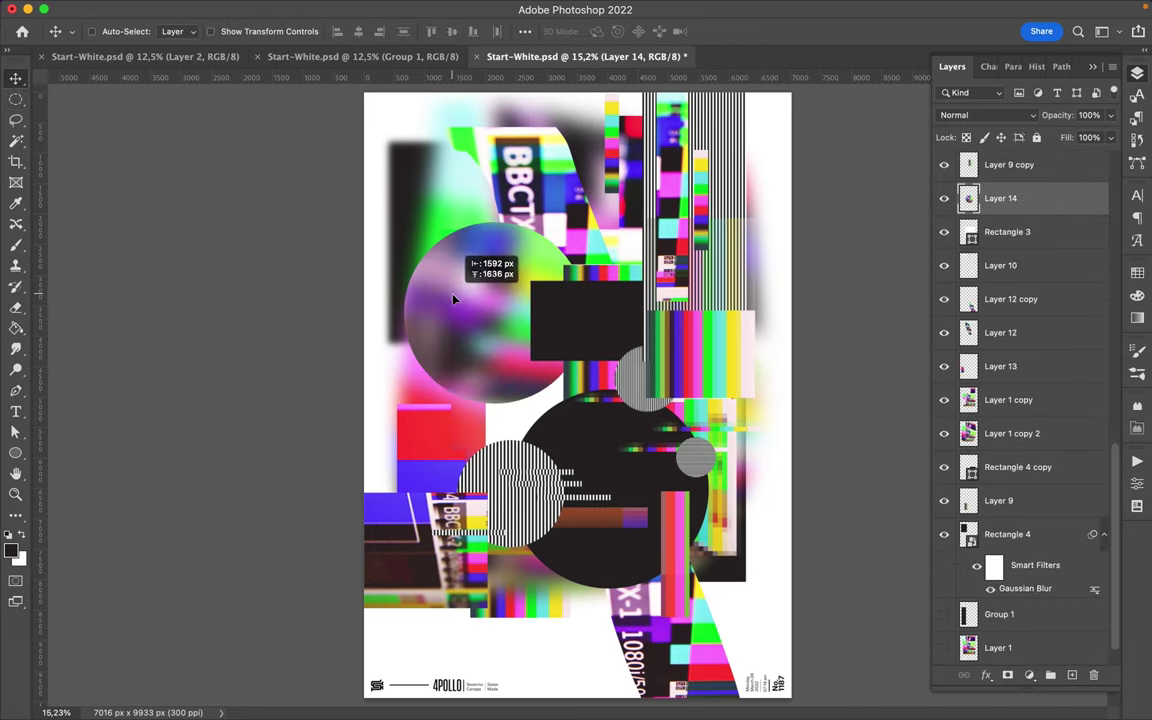
pyautogui.moveTo(407, 264)
pyautogui.mouseDown()
pyautogui.moveTo(512, 517)
pyautogui.moveTo(492, 482)
pyautogui.mouseUp()
pyautogui.hotkey('ctrl', 't')
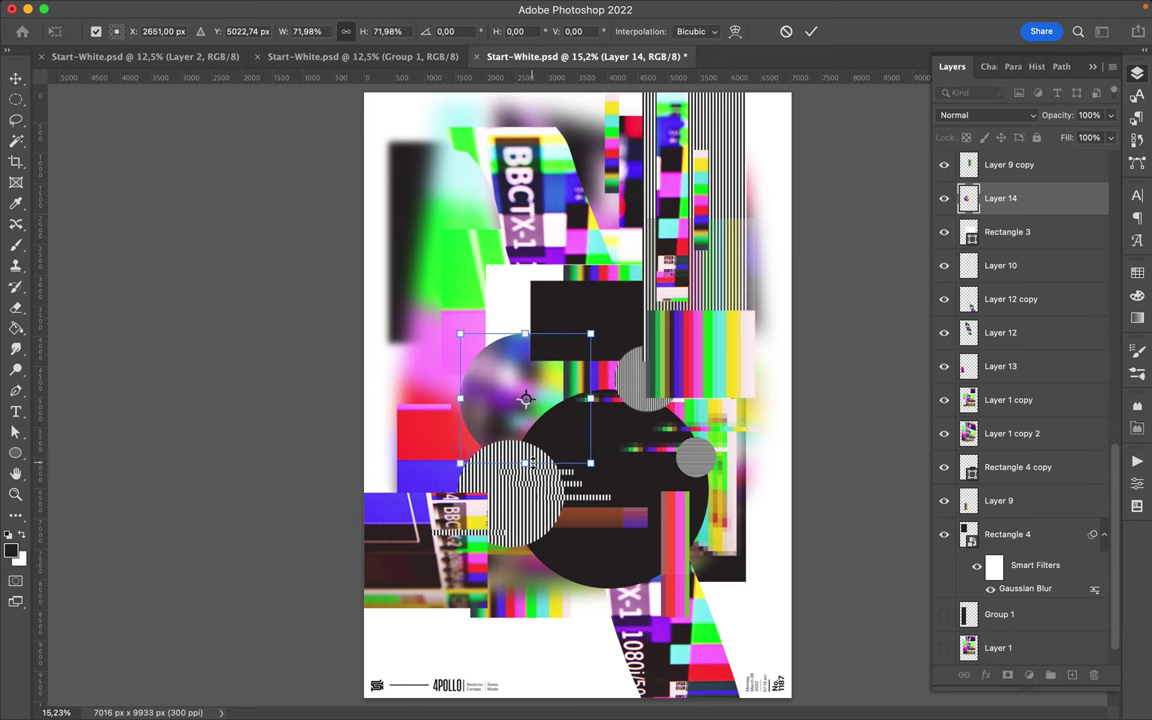
pyautogui.press('Return')
# Put a Gaussian-blurred copy of the circle at the right edge and duplicate a black rectangle
pyautogui.moveTo(500, 400); pyautogui.dragTo(690, 530)
pyautogui.click(327, 9)
pyautogui.moveTo(371, 9)
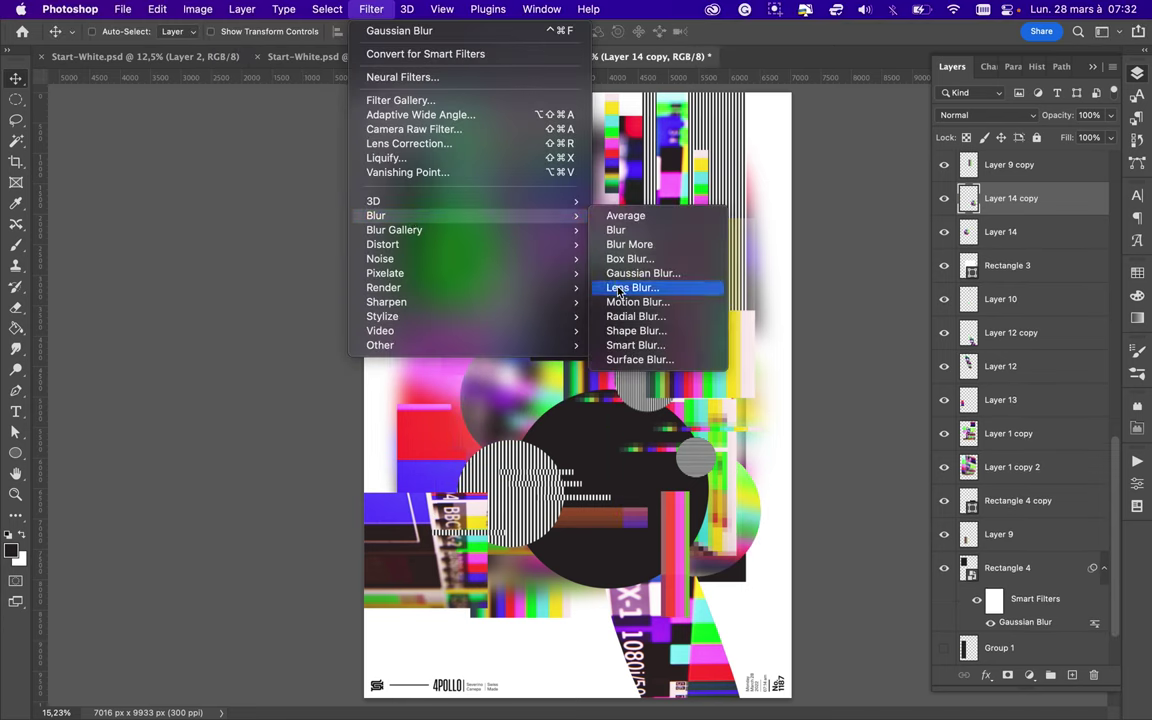
pyautogui.click(620, 273)
pyautogui.press('Return')
pyautogui.moveTo(763, 512)
pyautogui.mouseDown()
pyautogui.moveTo(762, 557)
pyautogui.moveTo(753, 463)
pyautogui.mouseUp()
pyautogui.moveTo(750, 324)
pyautogui.mouseDown()
pyautogui.moveTo(636, 322)
pyautogui.moveTo(617, 337)
pyautogui.moveTo(575, 263)
pyautogui.mouseUp()
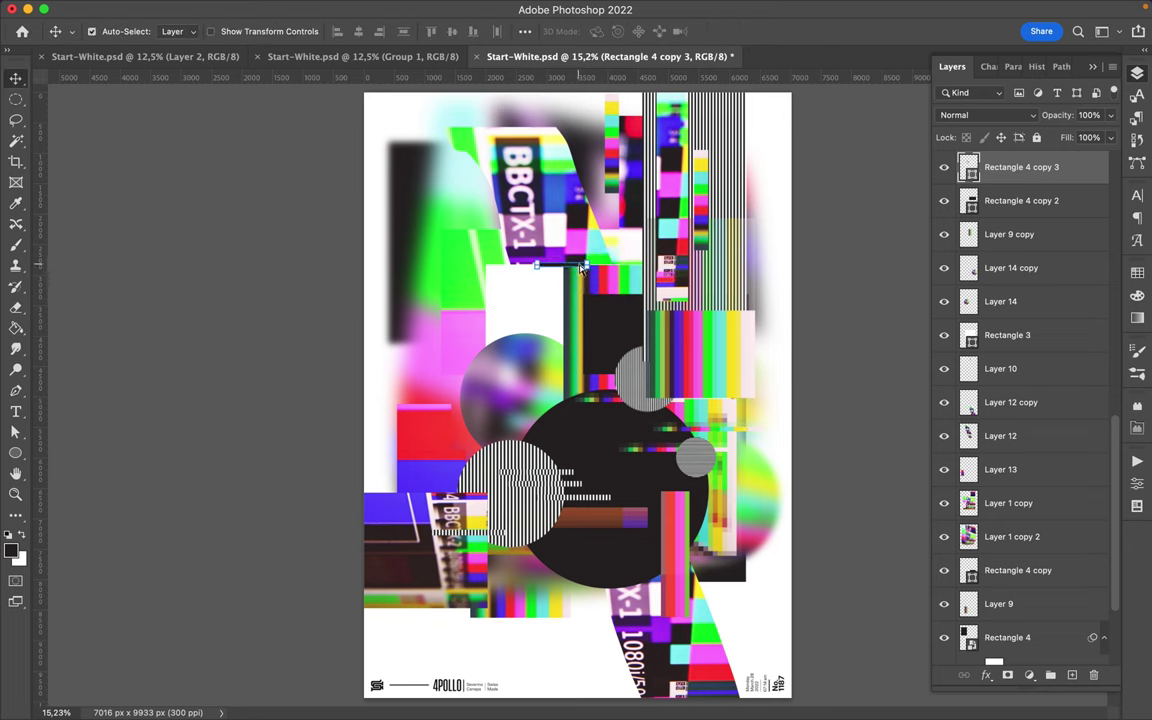
# Position the new black rectangle copy and nudge the left test-pattern circle down
pyautogui.moveTo(575, 263); pyautogui.dragTo(668, 271)
pyautogui.moveTo(597, 273); pyautogui.dragTo(617, 272)
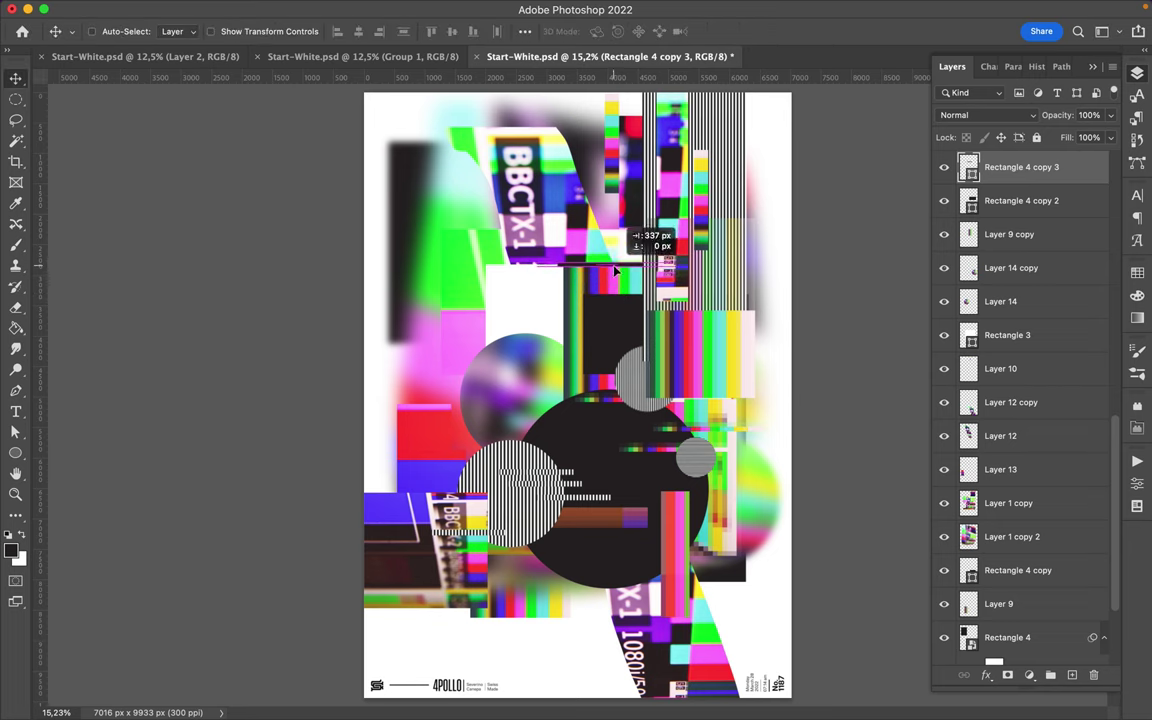
pyautogui.moveTo(485, 412); pyautogui.dragTo(505, 440)
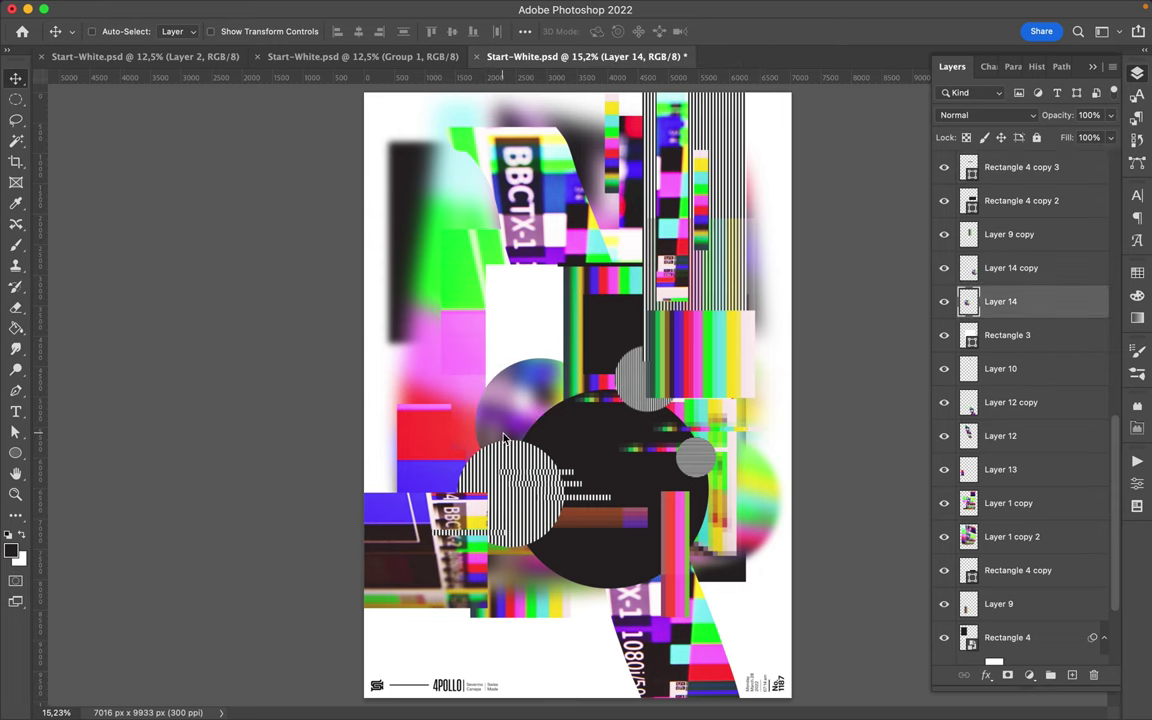
pyautogui.scroll(-1, 452, 290)
pyautogui.scroll(-1, 452, 290)
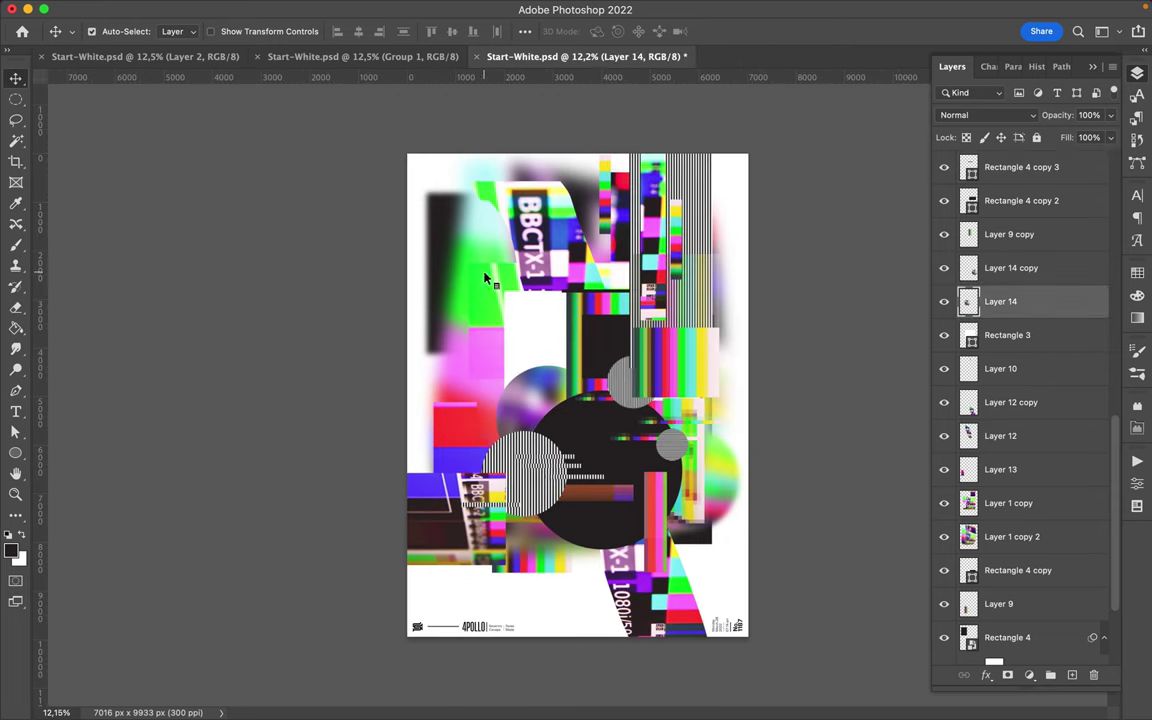
# Set the colour-bar strip layer's blending mode to Lighten
pyautogui.click(513, 315)
pyautogui.click(592, 318)
pyautogui.click(985, 115)
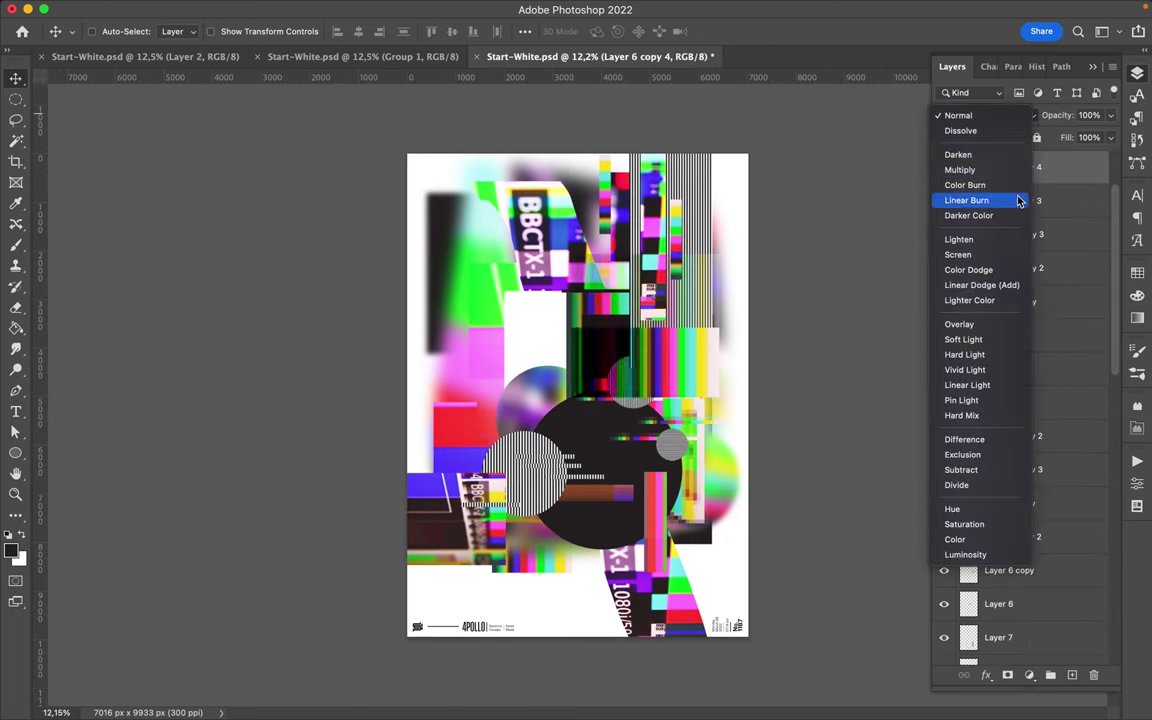
pyautogui.click(1013, 240)
pyautogui.scroll(1, 570, 322)
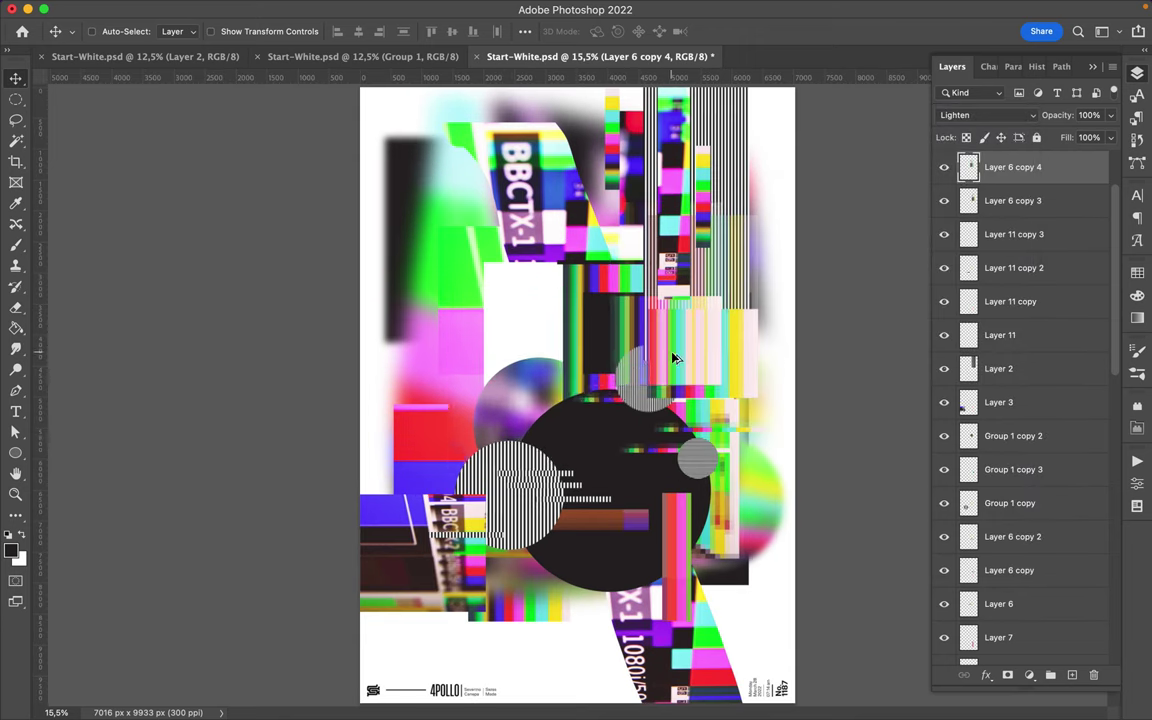
# Duplicate the Lighten strip down-left, resize it, and move it into place
pyautogui.moveTo(604, 316); pyautogui.dragTo(452, 462)
pyautogui.hotkey('ctrl', 't')
pyautogui.moveTo(488, 303); pyautogui.dragTo(445, 375)
pyautogui.press('Return')
pyautogui.moveTo(371, 360); pyautogui.dragTo(401, 458)
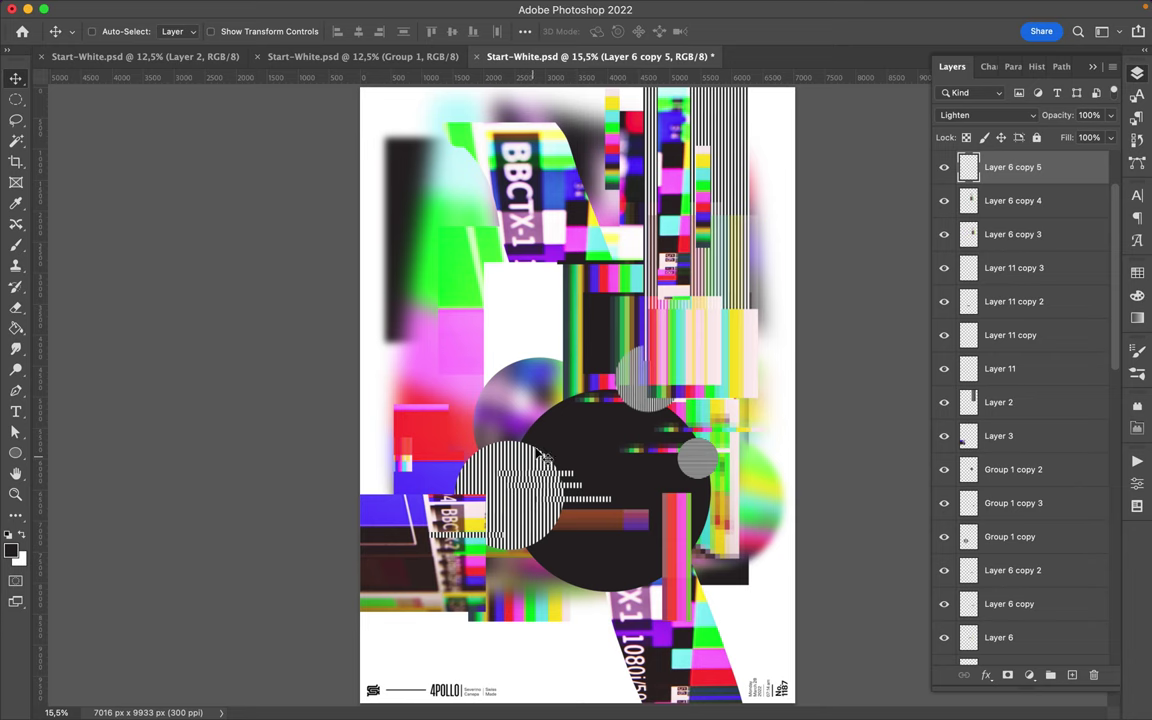
# Lasso and delete the top-right stripes beyond a diagonal line
pyautogui.scroll(-1, 620, 365)
pyautogui.scroll(-1, 620, 365)
pyautogui.keyDown('ctrl'); pyautogui.click(620, 365); pyautogui.keyUp('ctrl')
pyautogui.press('l')
pyautogui.moveTo(688, 100)
pyautogui.mouseDown()
pyautogui.moveTo(764, 265)
pyautogui.moveTo(760, 243)
pyautogui.mouseUp()
pyautogui.press('Delete')
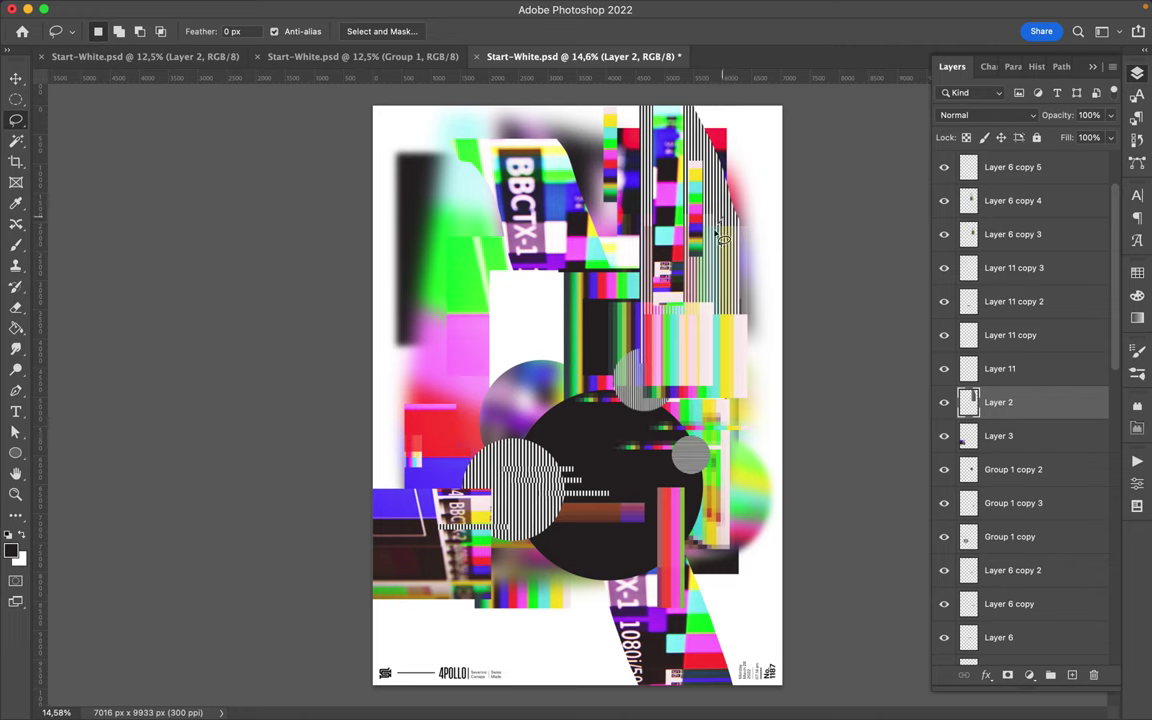
# Copy another lassoed piece of stripes, rotate it, and shift the top colour-bar fragment slightly
pyautogui.moveTo(731, 226)
pyautogui.mouseDown()
pyautogui.moveTo(726, 206)
pyautogui.moveTo(731, 258)
pyautogui.moveTo(652, 505)
pyautogui.moveTo(676, 543)
pyautogui.moveTo(664, 546)
pyautogui.moveTo(458, 238)
pyautogui.moveTo(507, 268)
pyautogui.mouseUp()
pyautogui.hotkey('ctrl', 'j')
pyautogui.press('v')
pyautogui.hotkey('ctrl', 't')
pyautogui.press('Return')
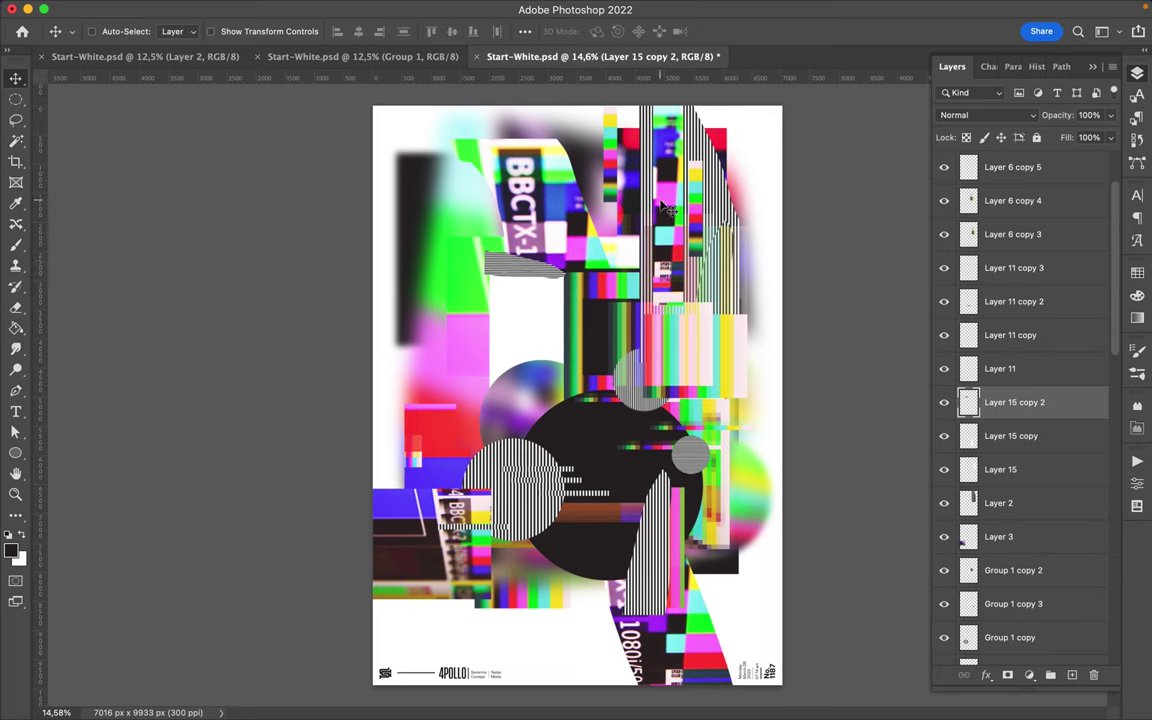
pyautogui.moveTo(605, 188); pyautogui.dragTo(624, 174)
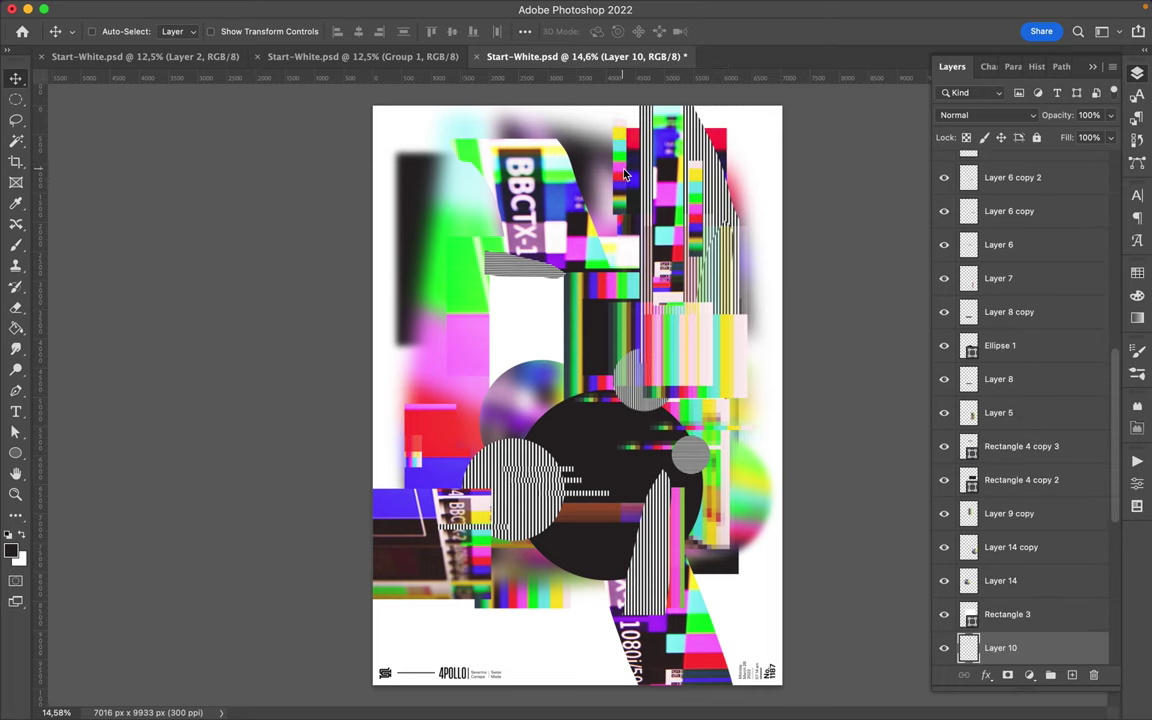
# Duplicate Layer 3, reapply the last filter to the copy, and put it into Warp mode
pyautogui.press('l')
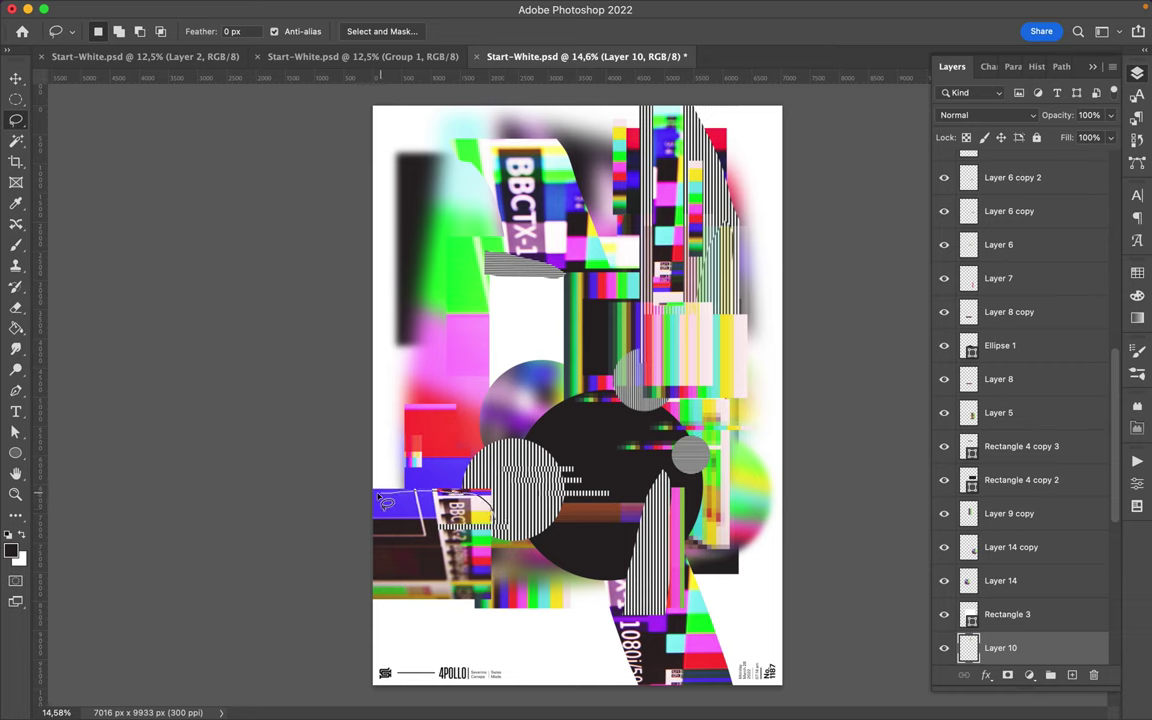
pyautogui.keyDown('ctrl'); pyautogui.click(440, 455); pyautogui.keyUp('ctrl')
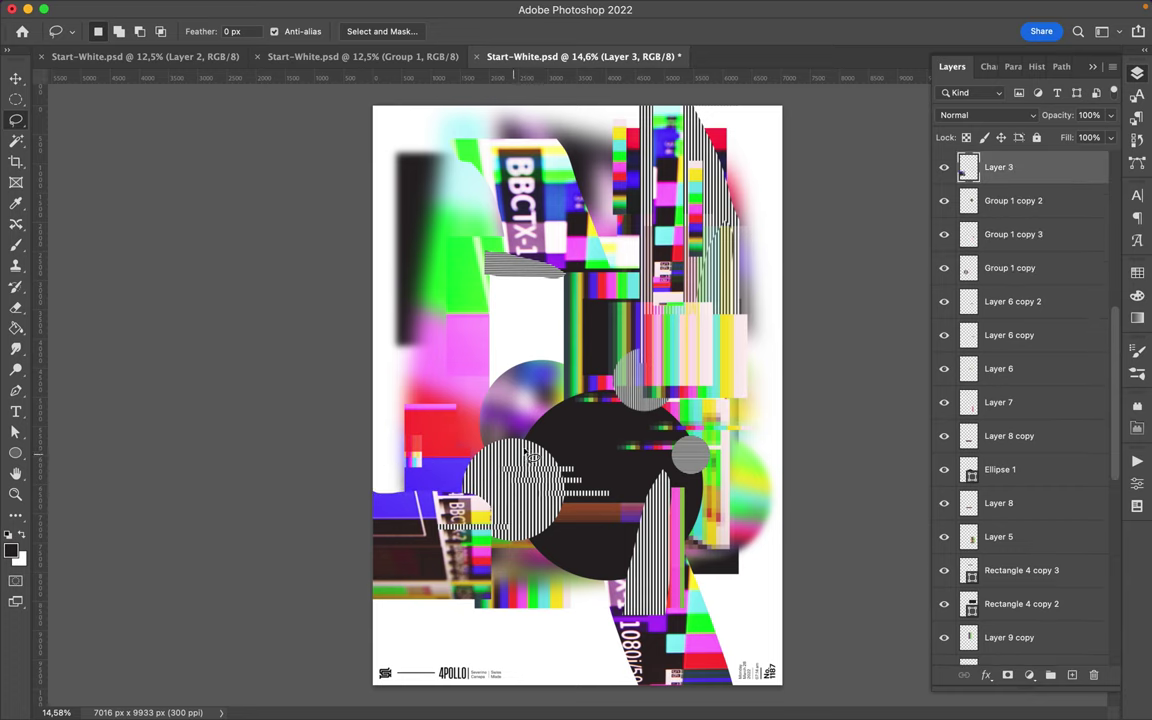
pyautogui.press('v')
pyautogui.hotkey('ctrl', 'j')
pyautogui.click(373, 10)
pyautogui.click(409, 94)
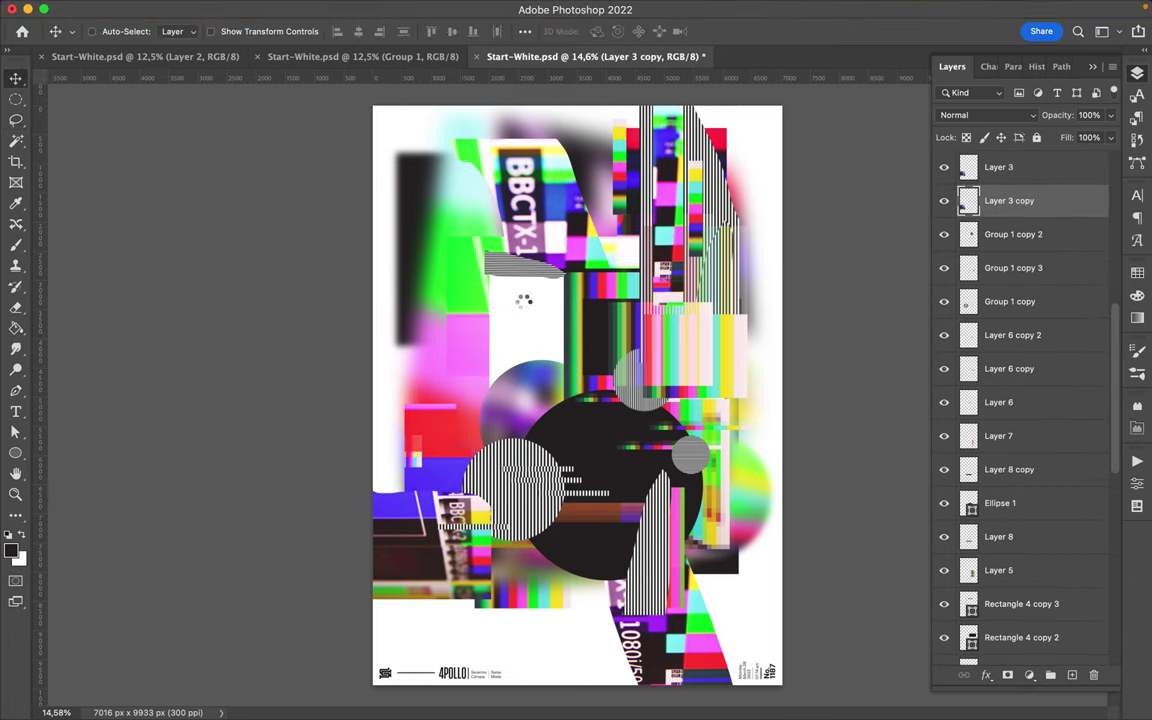
pyautogui.hotkey('ctrl', 't')
pyautogui.rightClick(430, 500)
pyautogui.click(480, 400)
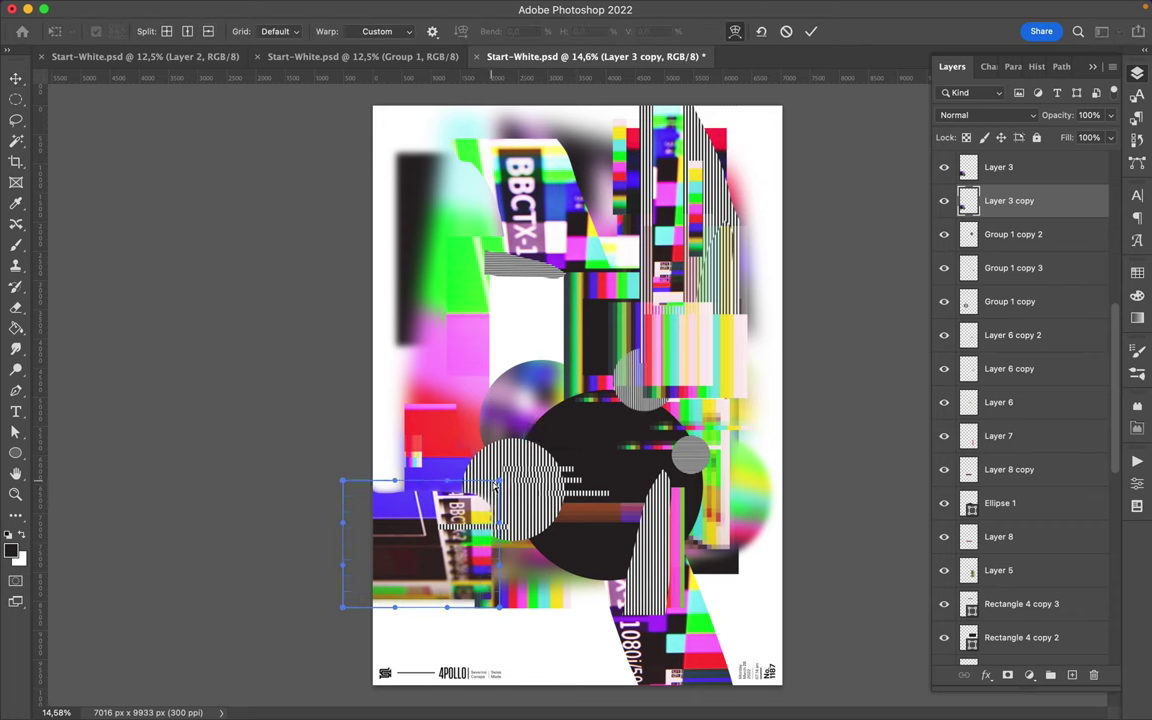
# Warp Layer 3 copy at lower left, then warp Layer 1 copy 2 so its left side bulges inward
pyautogui.moveTo(470, 490); pyautogui.dragTo(443, 517)
pyautogui.press('Return')
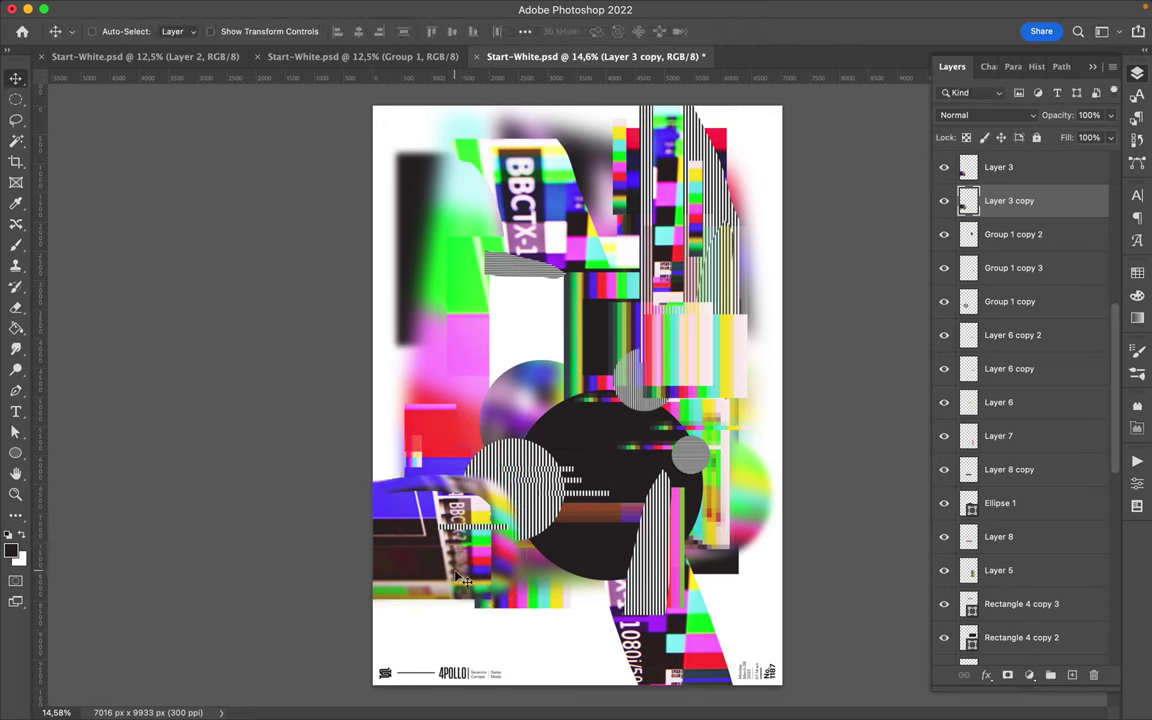
pyautogui.keyDown('ctrl'); pyautogui.click(403, 122); pyautogui.keyUp('ctrl')
pyautogui.hotkey('ctrl', 't')
pyautogui.rightClick(400, 170)
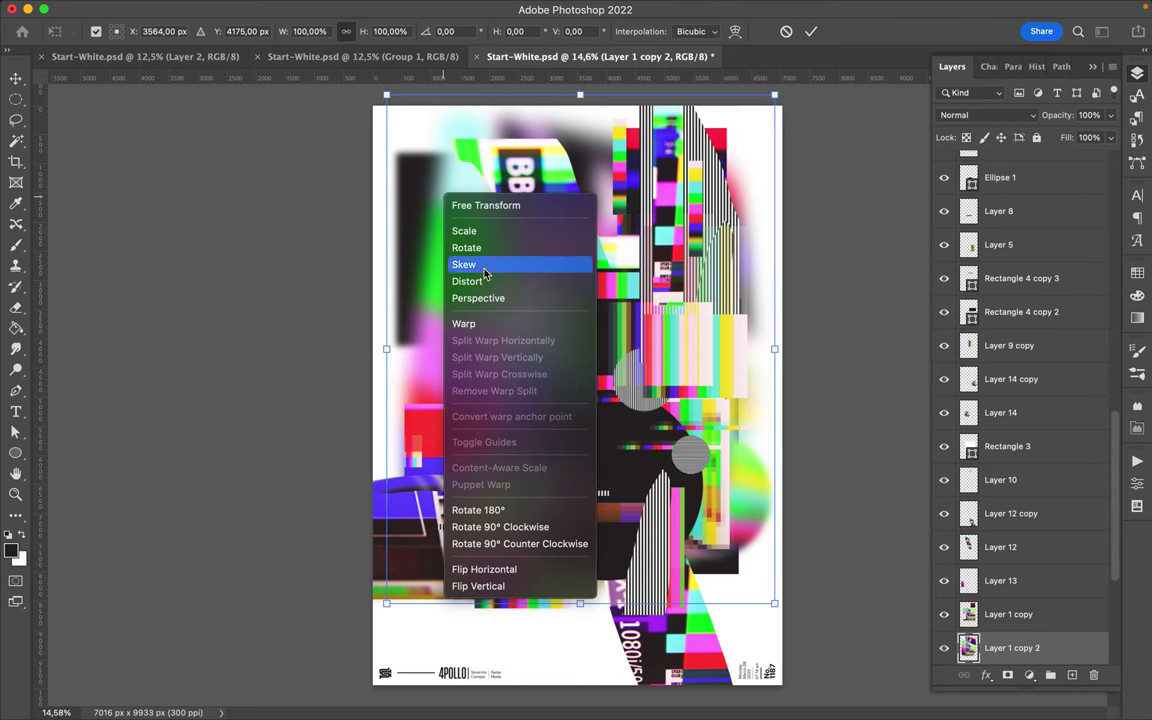
pyautogui.click(430, 319)
pyautogui.moveTo(463, 220); pyautogui.dragTo(503, 560)
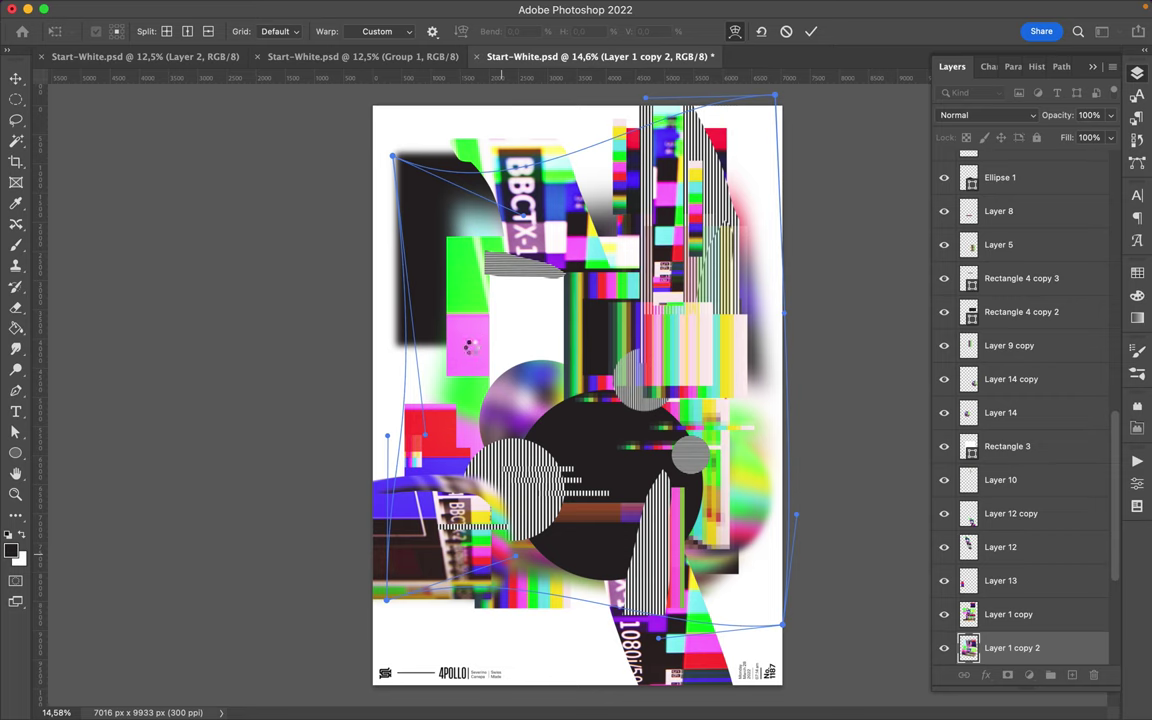
pyautogui.press('Return')
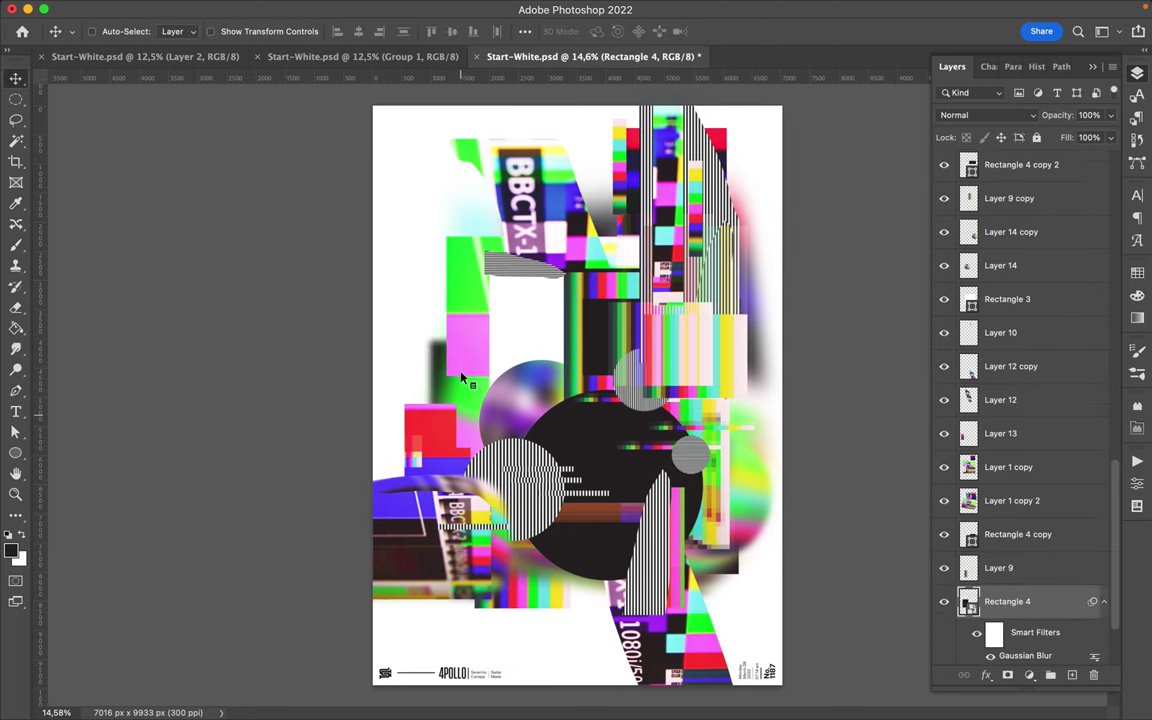
# Clear an elliptical area from the Layer 1 copy collage at upper left
pyautogui.keyDown('ctrl'); pyautogui.click(414, 373); pyautogui.keyUp('ctrl')
pyautogui.press('m')
pyautogui.moveTo(428, 212); pyautogui.dragTo(580, 385)
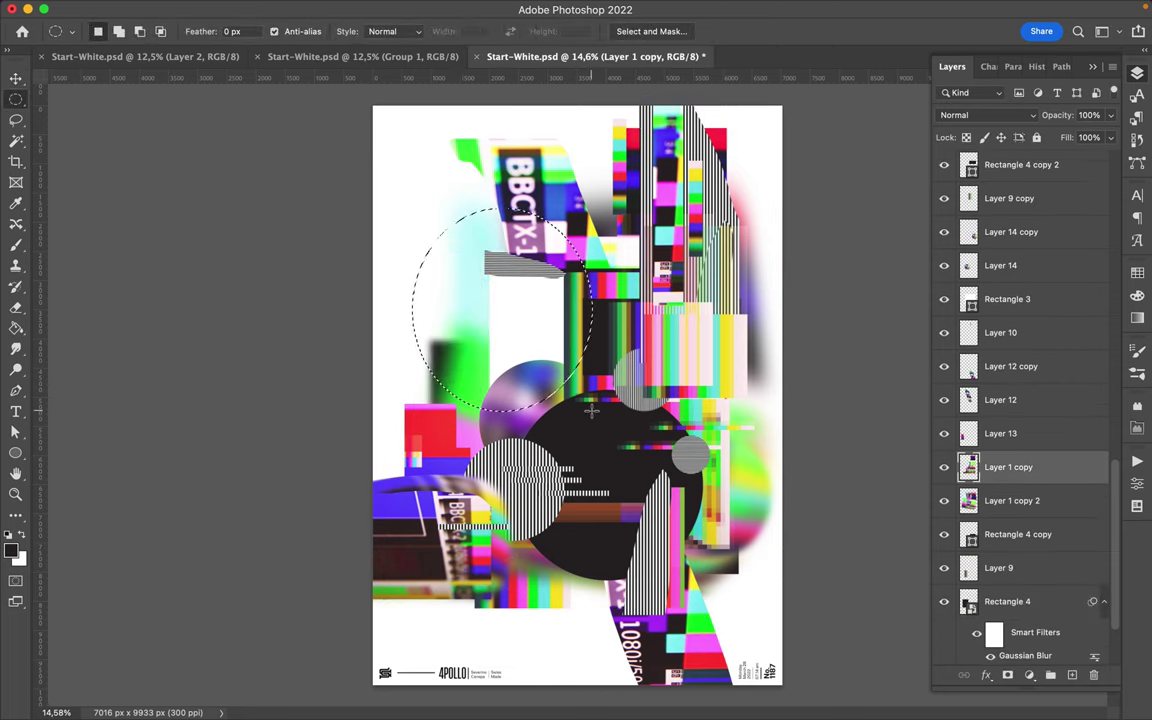
pyautogui.press('super+alt+space')
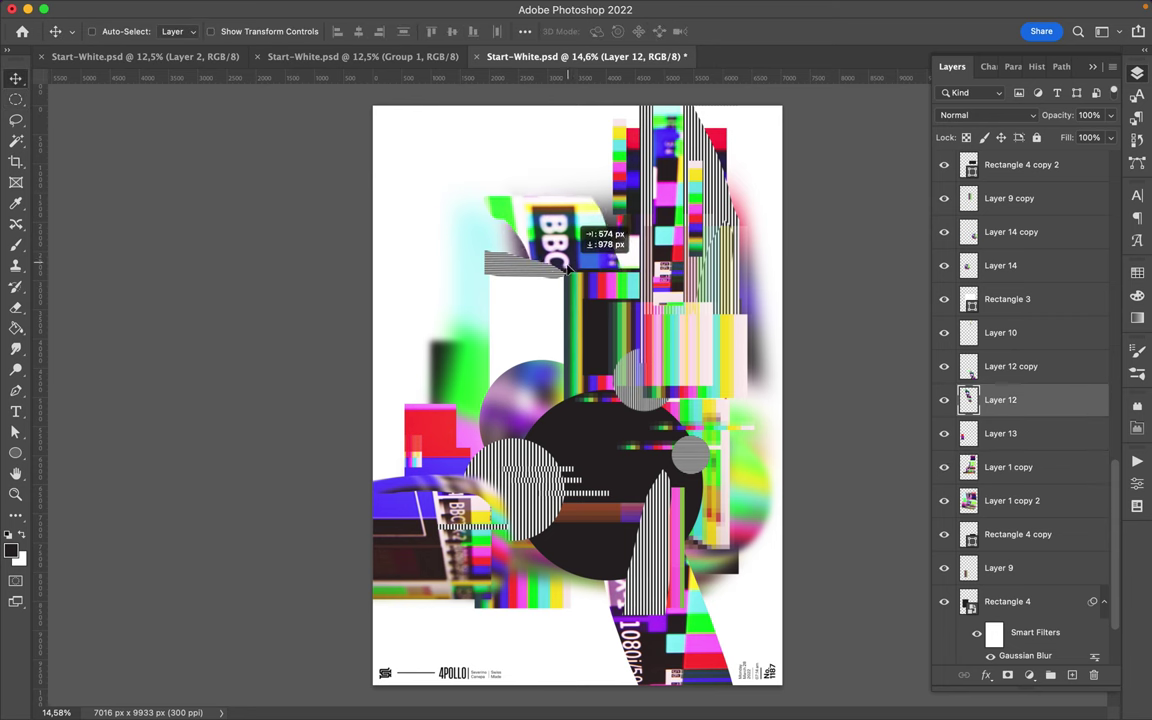
# Move the 1080i fragment near the BBC block and select all layers from Rectangle 4 upward
pyautogui.moveTo(648, 623); pyautogui.dragTo(447, 566)
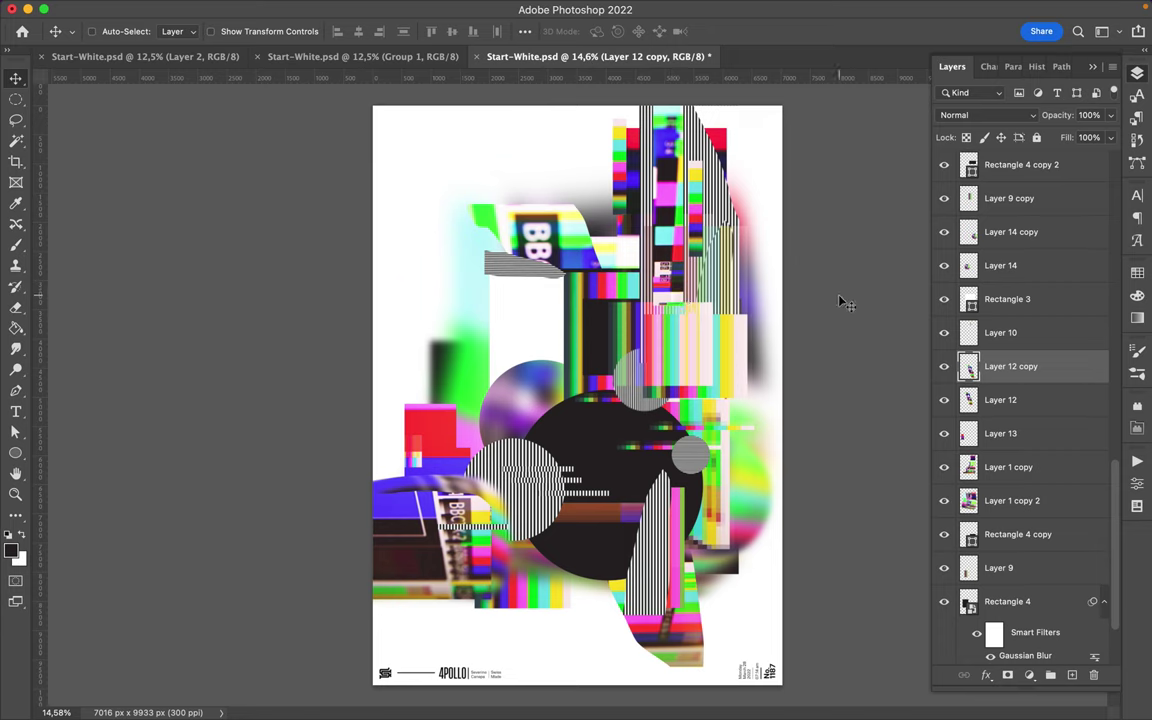
pyautogui.scroll(-3, 1018, 598)
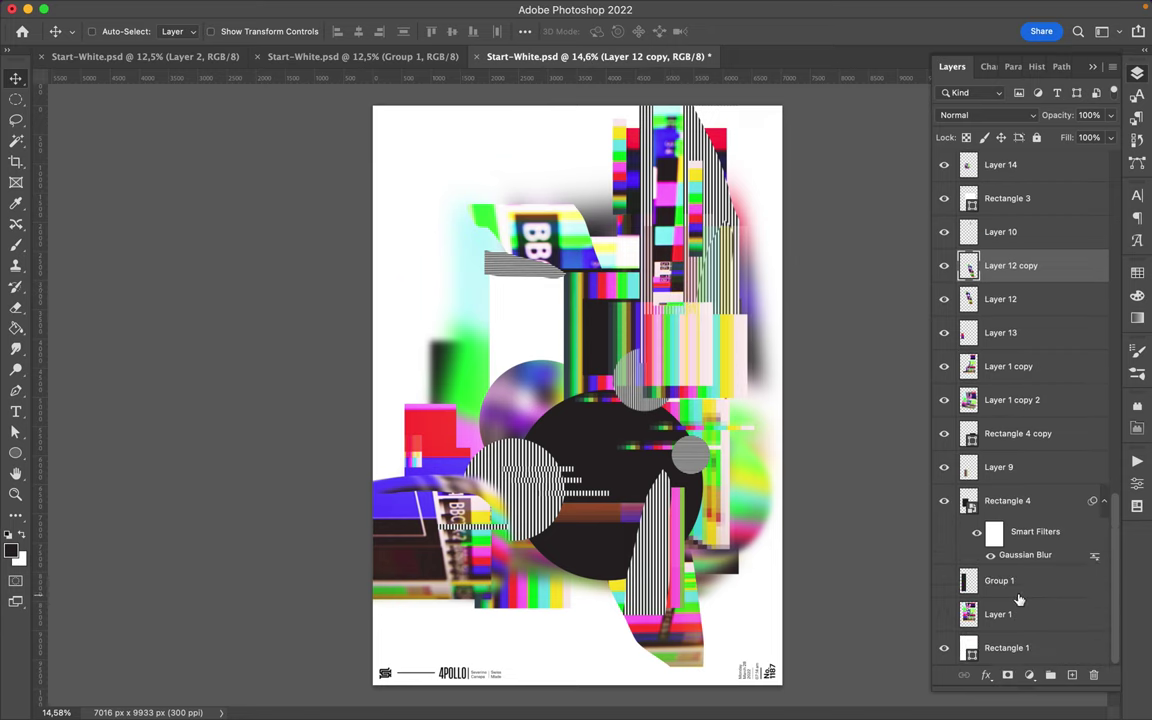
pyautogui.click(1036, 505)
pyautogui.scroll(10, 1026, 350)
pyautogui.keyDown('shift'); pyautogui.click(1022, 190); pyautogui.keyUp('shift')
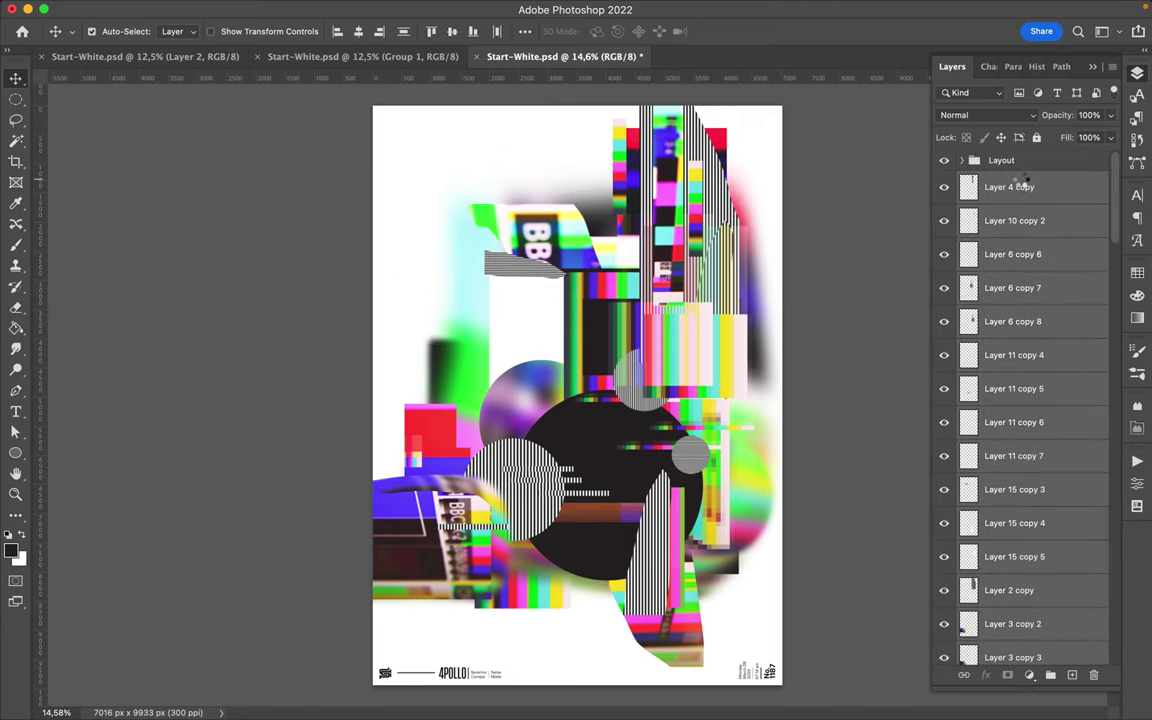
# Stamp a merged copy of all visible layers, blur it heavily with Gaussian Blur, and add a layer mask
pyautogui.press('super+alt+e')
pyautogui.click(371, 9)
pyautogui.moveTo(376, 215)
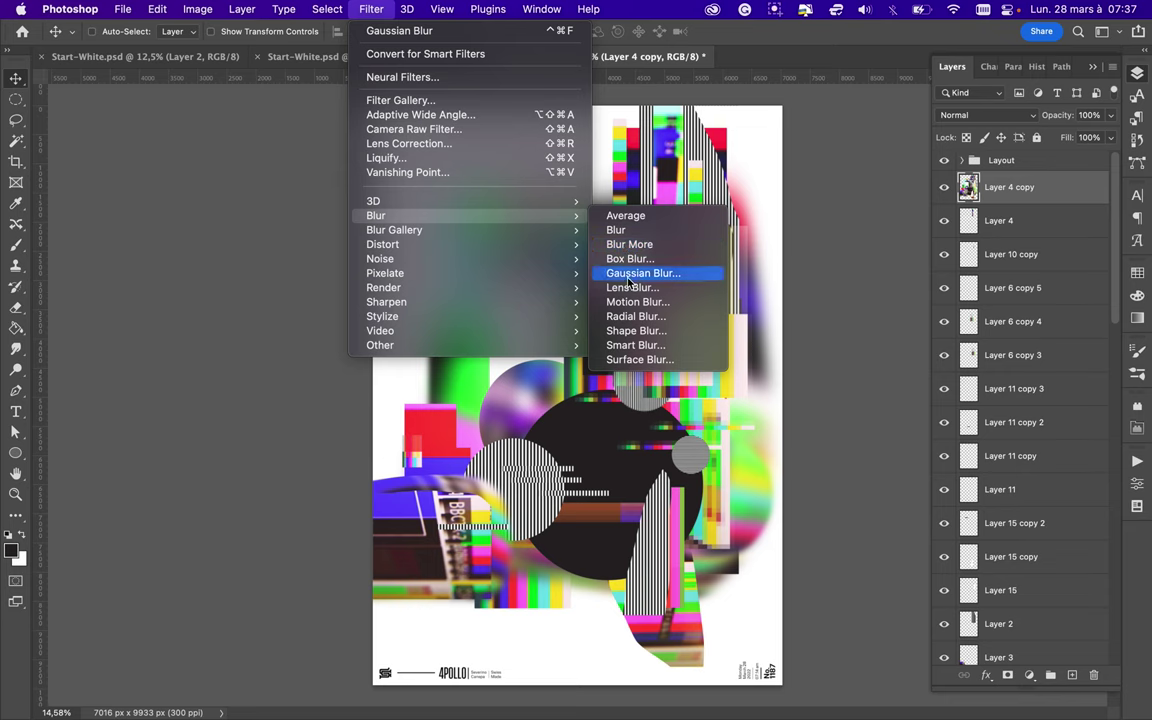
pyautogui.click(628, 273)
pyautogui.click(1005, 92)
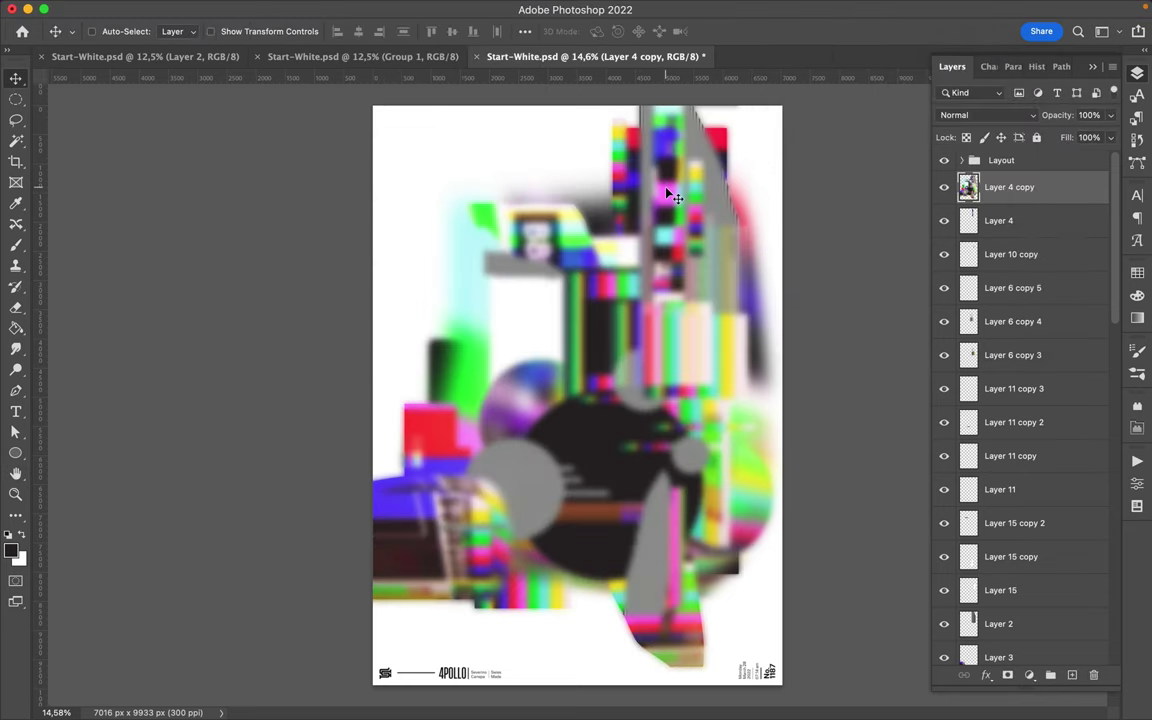
pyautogui.click(1008, 676)
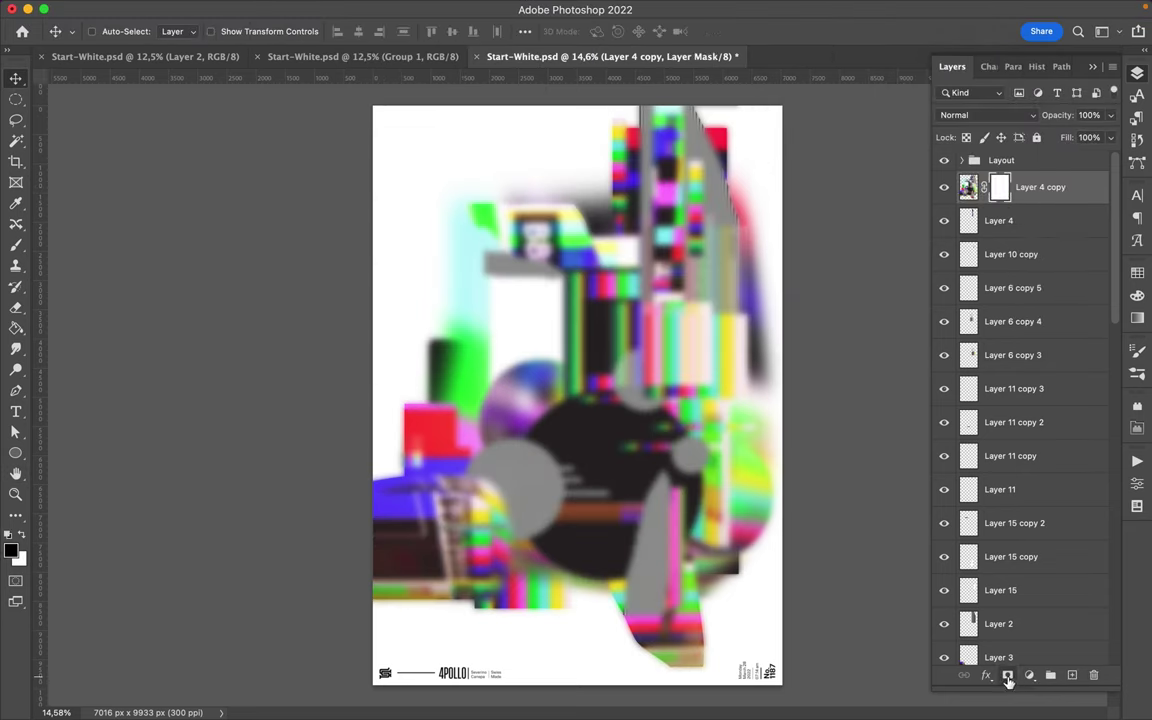
# Draw gradients on the mask so the central shapes show sharp, then save the poster
pyautogui.click(16, 328)
pyautogui.hotkey('shift', 'g')
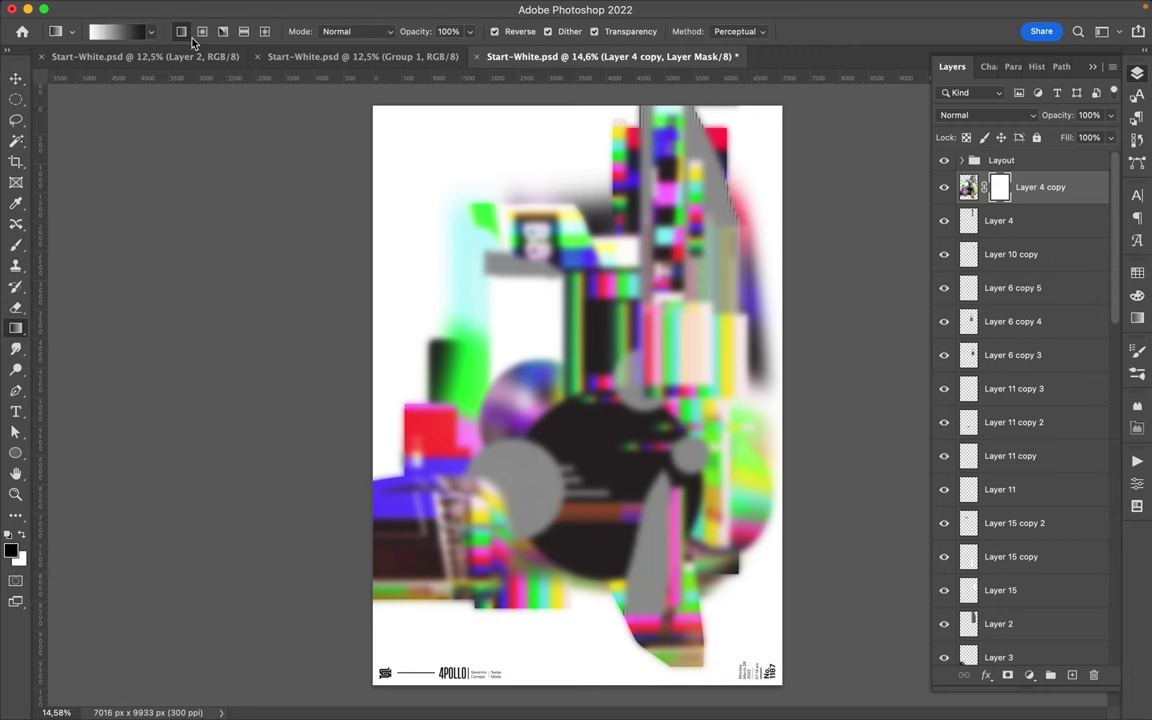
pyautogui.moveTo(588, 384); pyautogui.dragTo(783, 384)
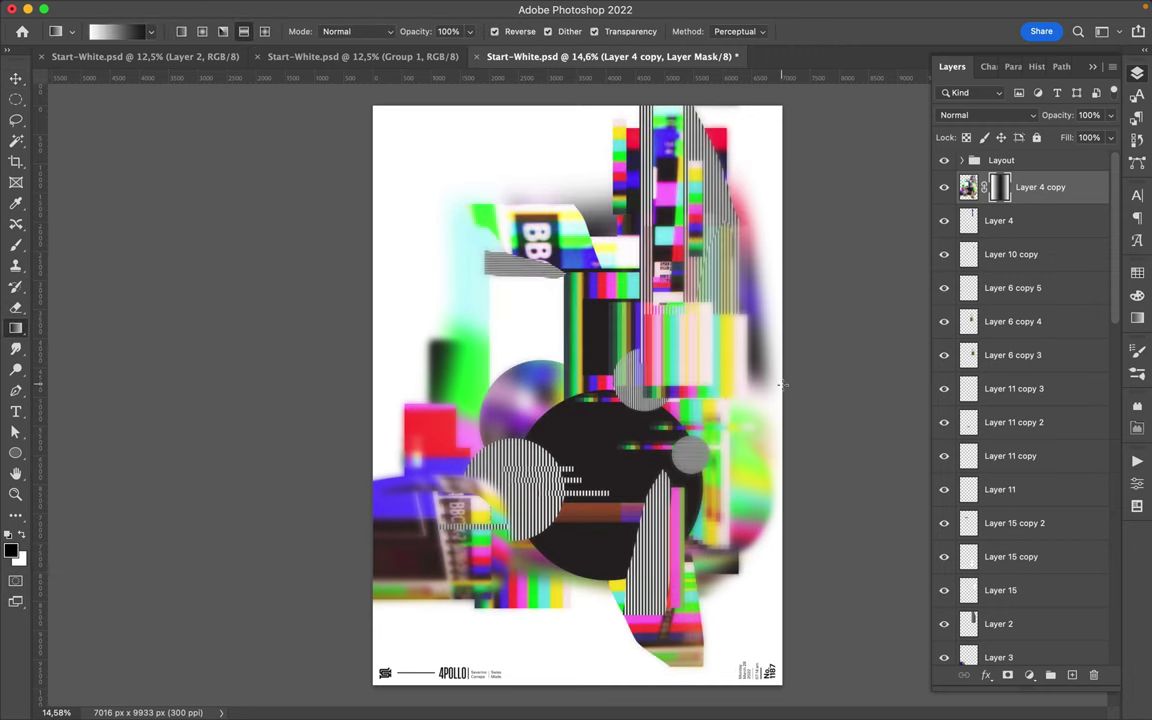
pyautogui.moveTo(682, 388); pyautogui.dragTo(547, 388)
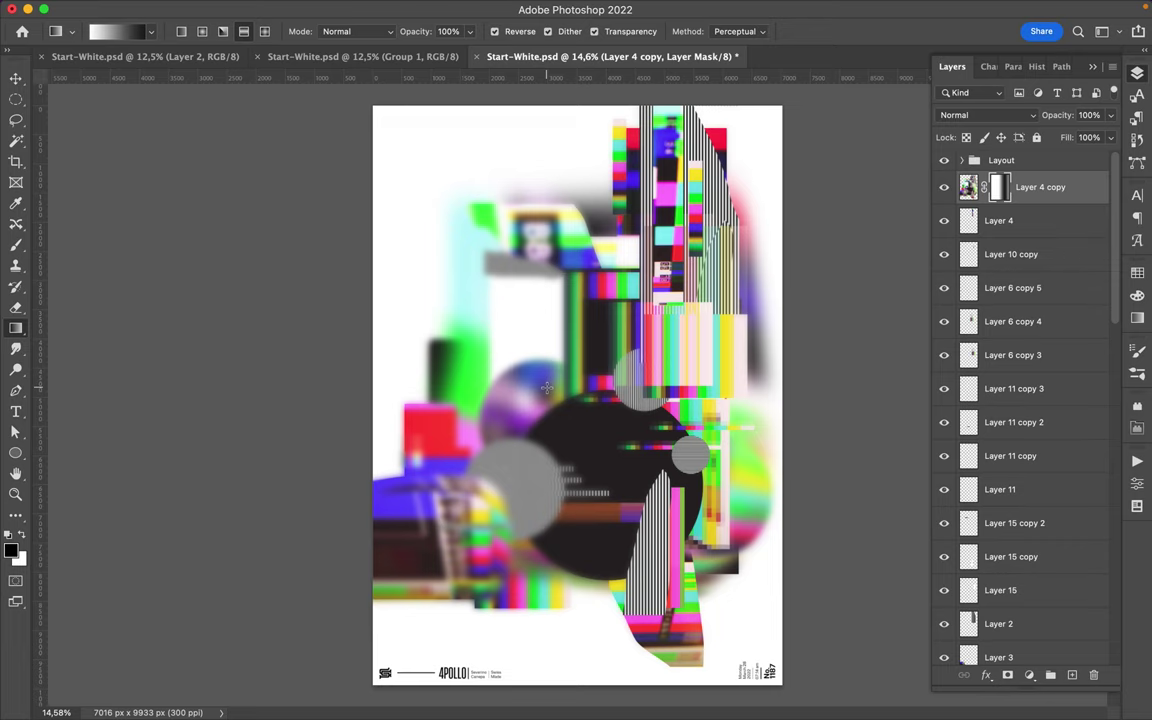
pyautogui.click(223, 31)
pyautogui.moveTo(551, 358); pyautogui.dragTo(681, 424)
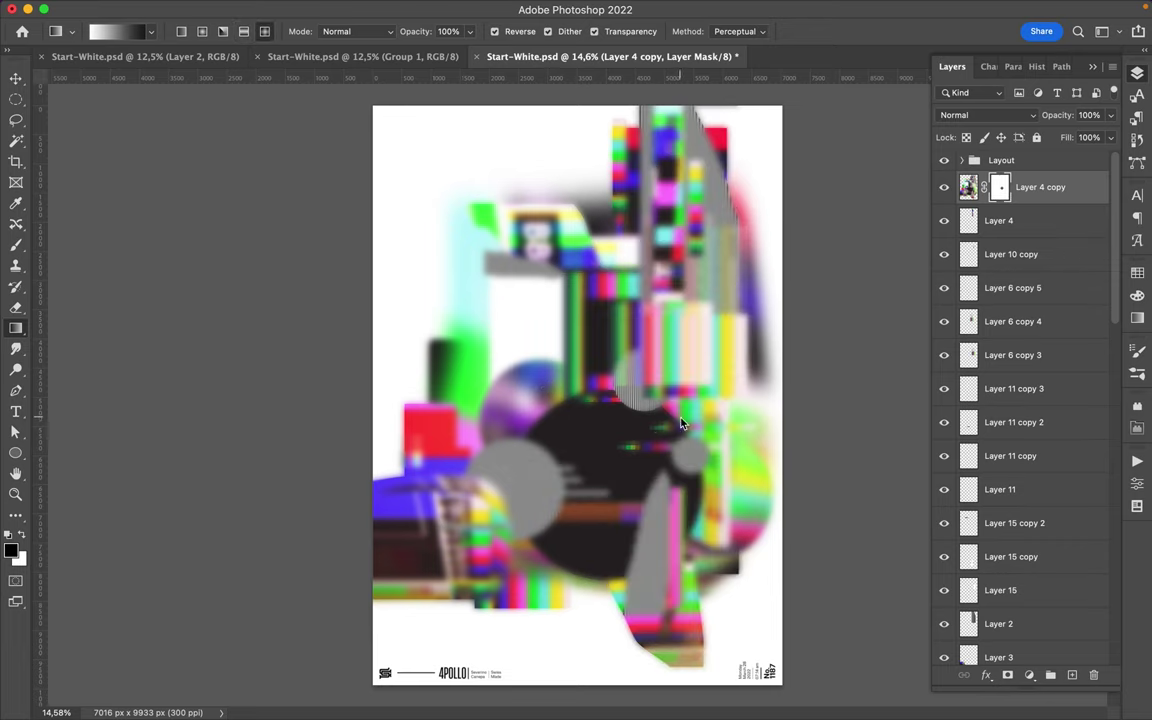
pyautogui.moveTo(757, 352); pyautogui.dragTo(758, 350)
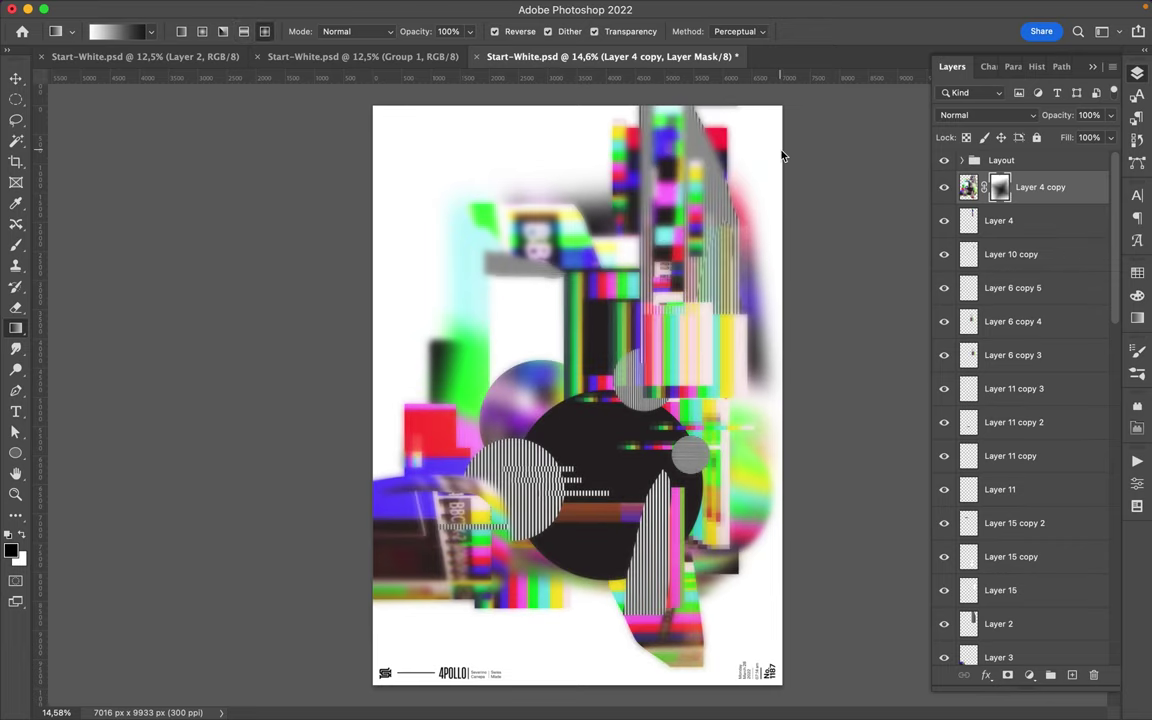
pyautogui.press('v')
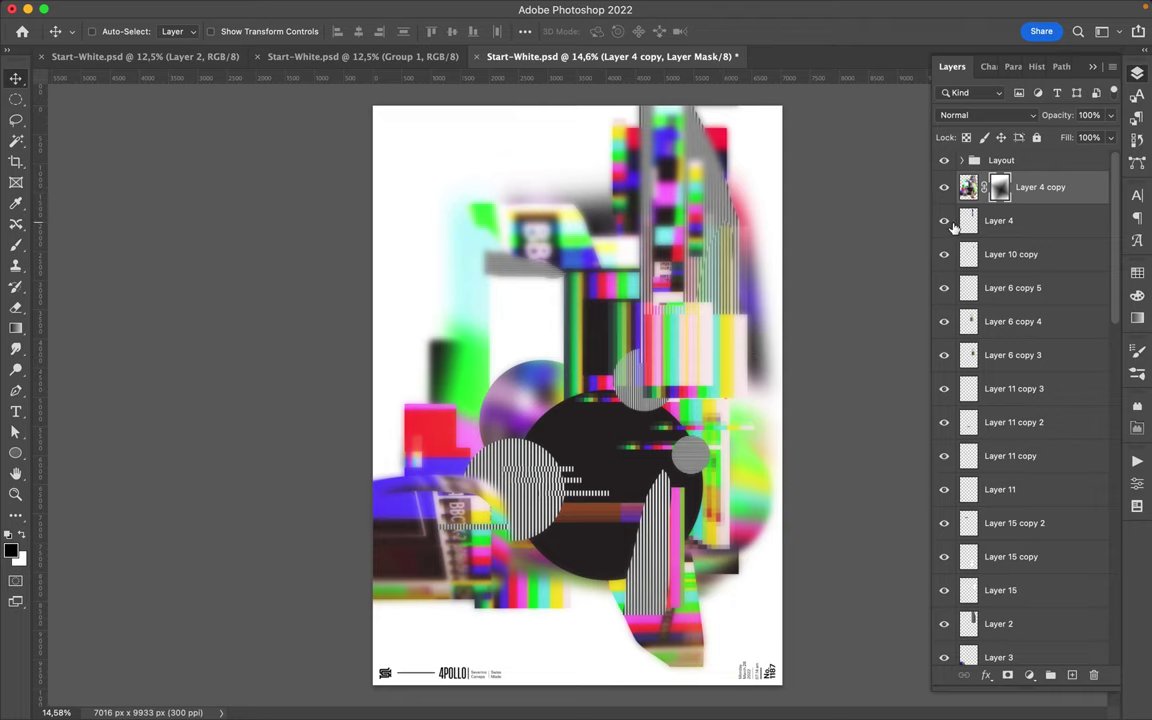
pyautogui.hotkey('ctrl', 's')
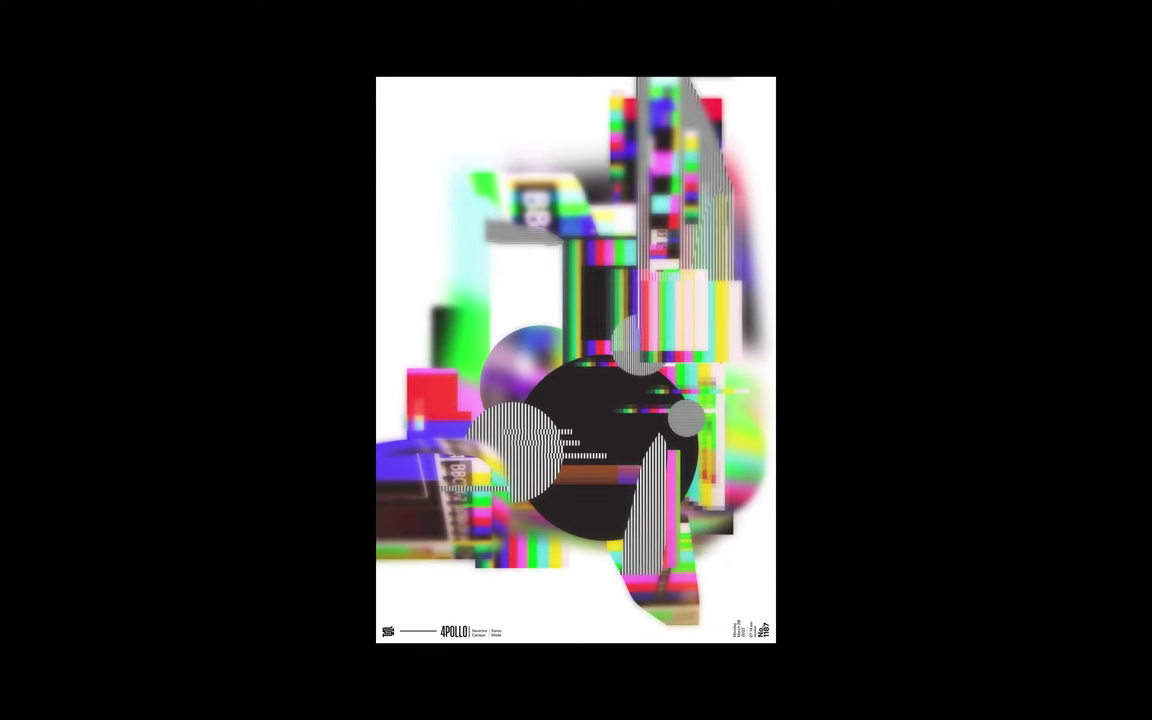